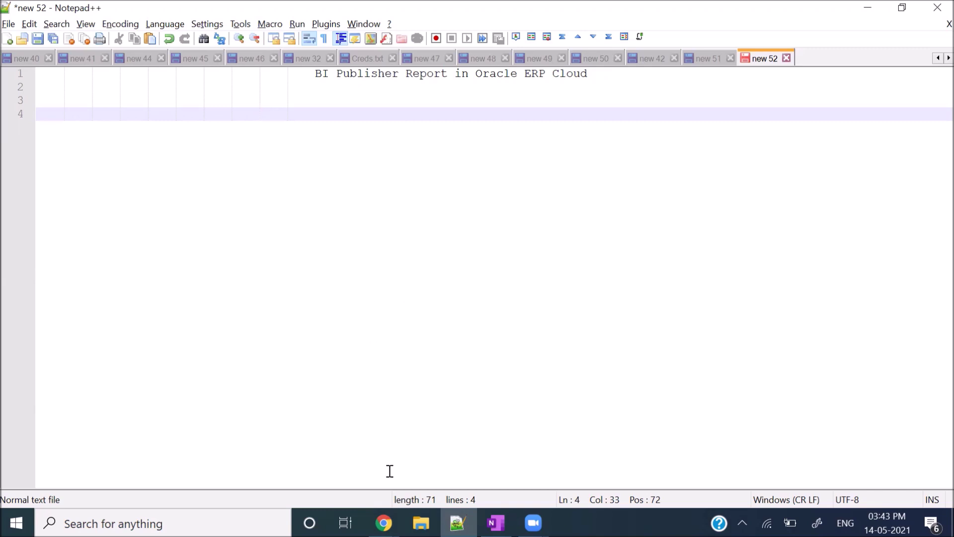
- Switch to the Oracle Applications window in Chrome and open the BI catalog from Reports and Analytics
{"action": "mouse_move", "coordinate": [384, 523]}
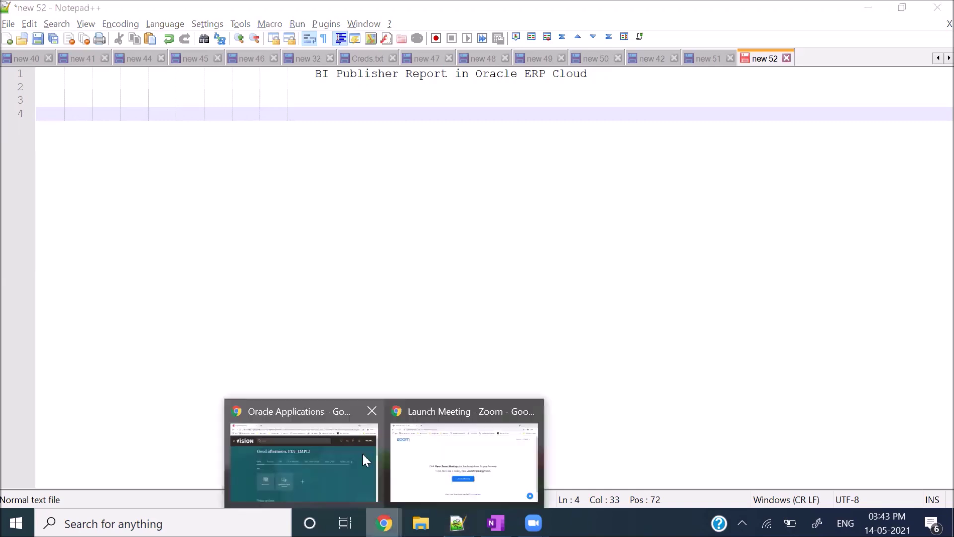
{"action": "left_click", "coordinate": [362, 452]}
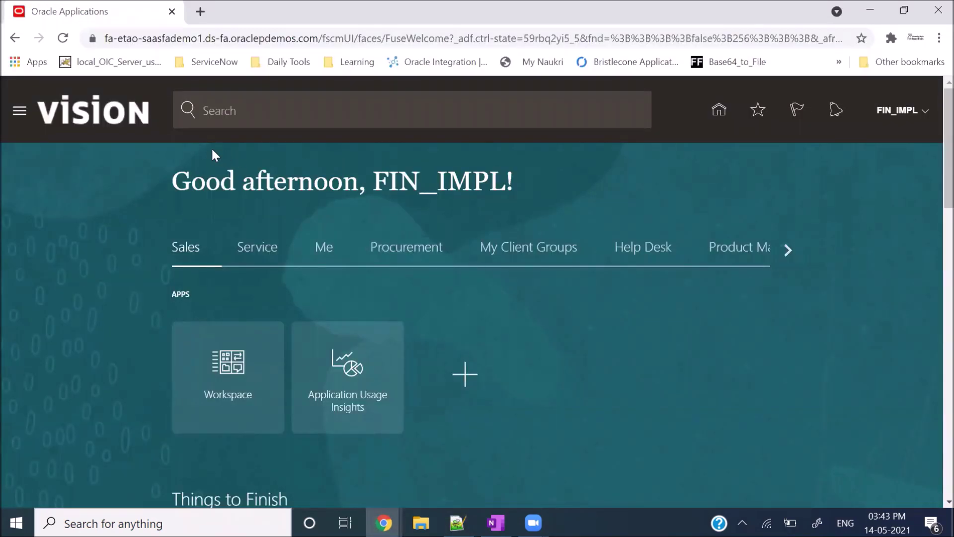
{"action": "left_click", "coordinate": [20, 115]}
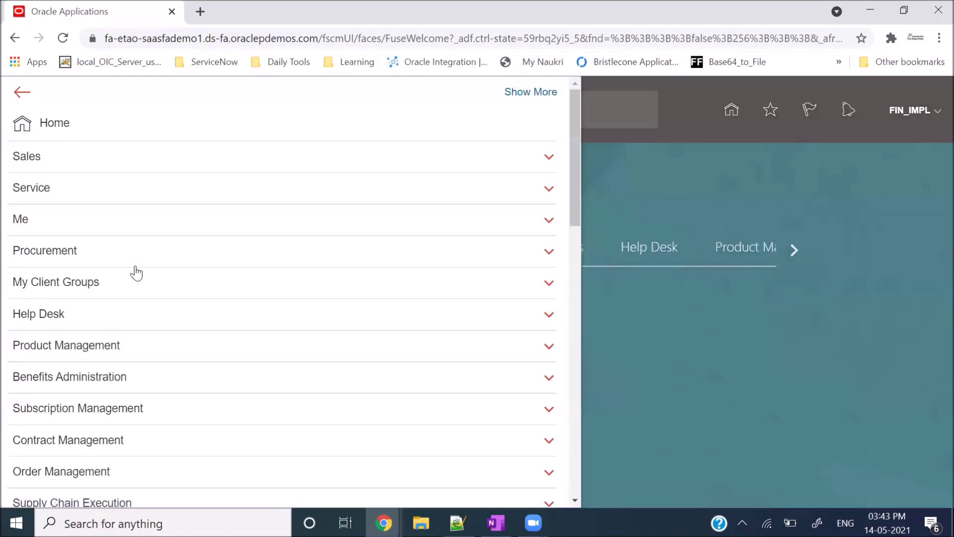
{"action": "scroll", "coordinate": [135, 273], "scroll_direction": "down", "scroll_amount": 13}
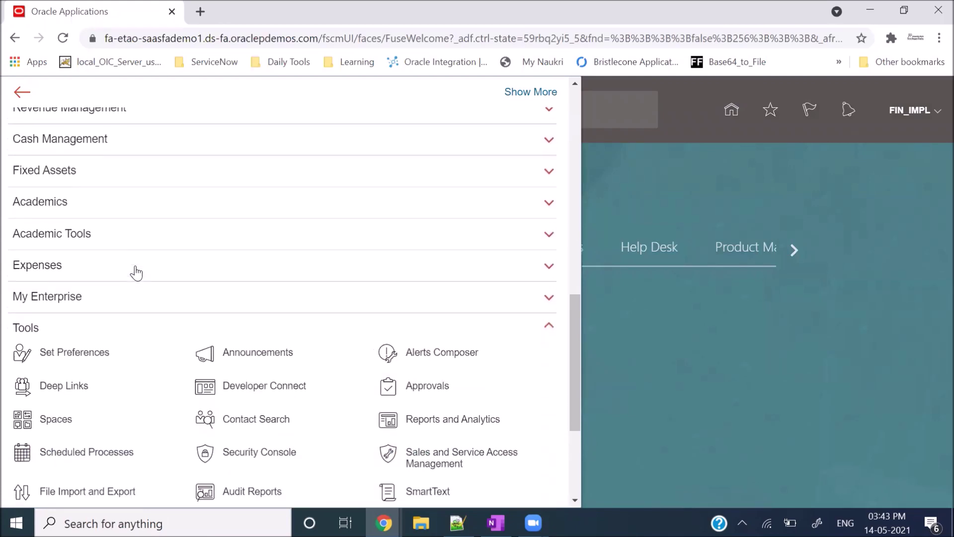
{"action": "scroll", "coordinate": [20, 326], "scroll_direction": "down", "scroll_amount": 1}
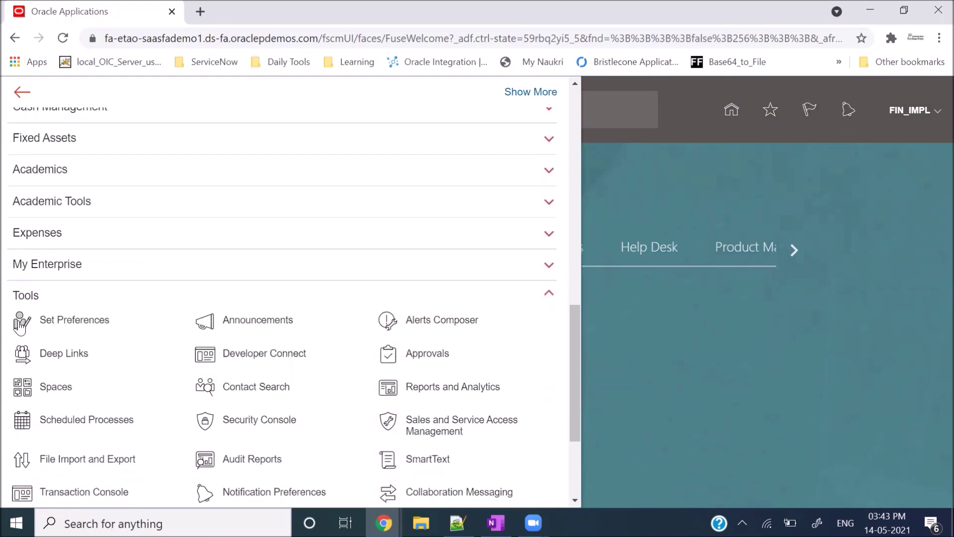
{"action": "left_click", "coordinate": [454, 385]}
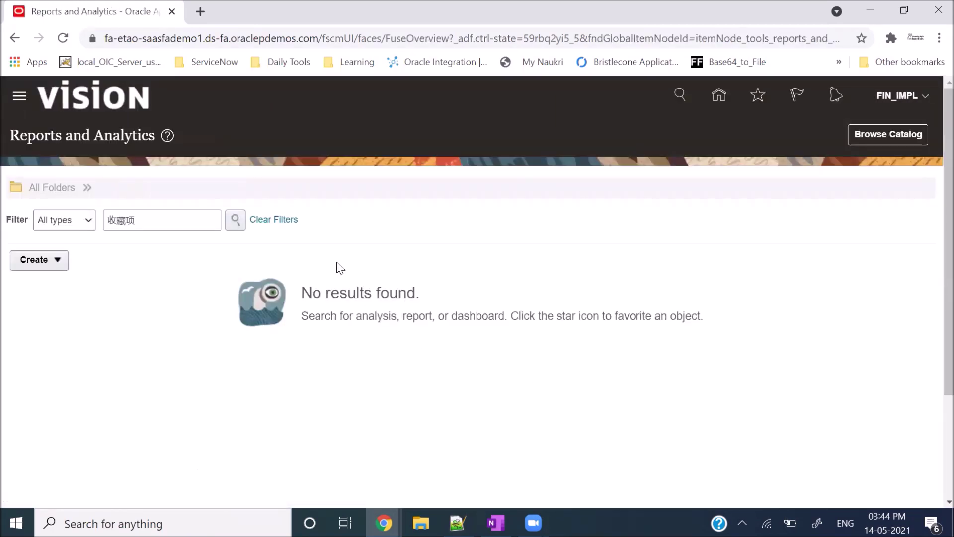
{"action": "left_click", "coordinate": [889, 134]}
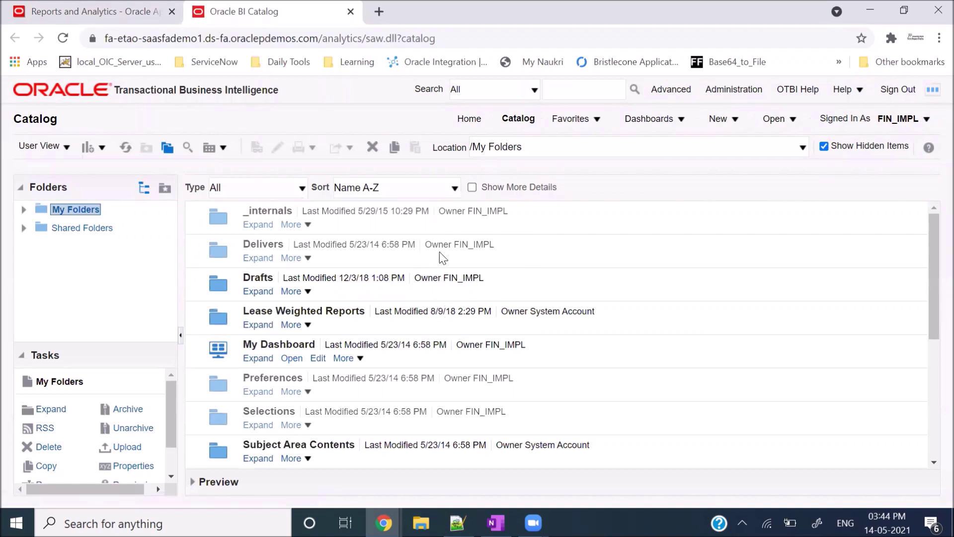
- Create a new data model and start a SQL Query data set in it
{"action": "left_click", "coordinate": [723, 120]}
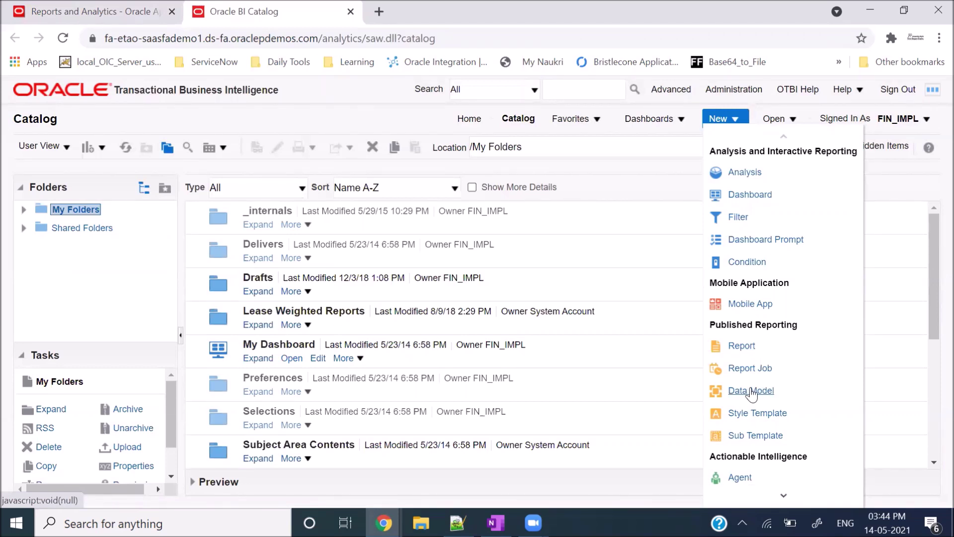
{"action": "left_click", "coordinate": [751, 391]}
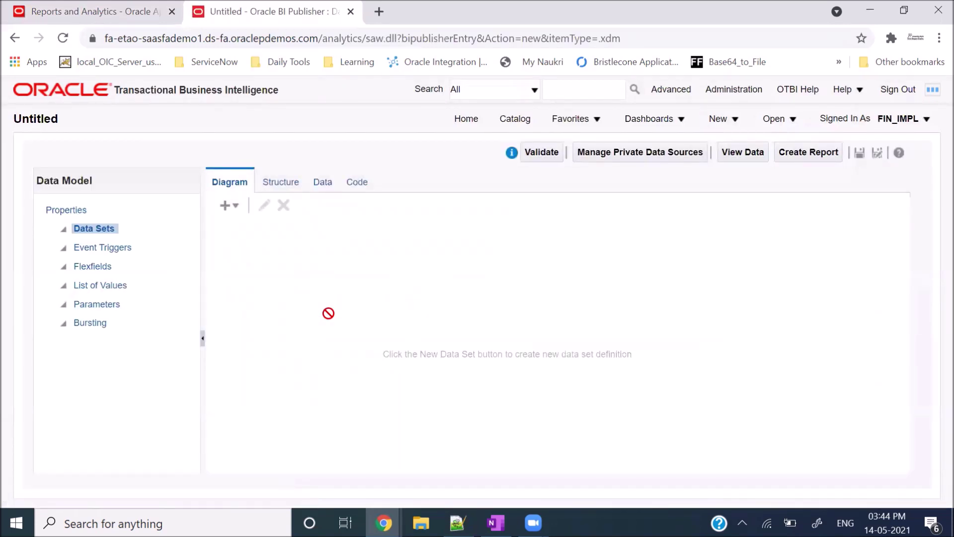
{"action": "left_click", "coordinate": [226, 206]}
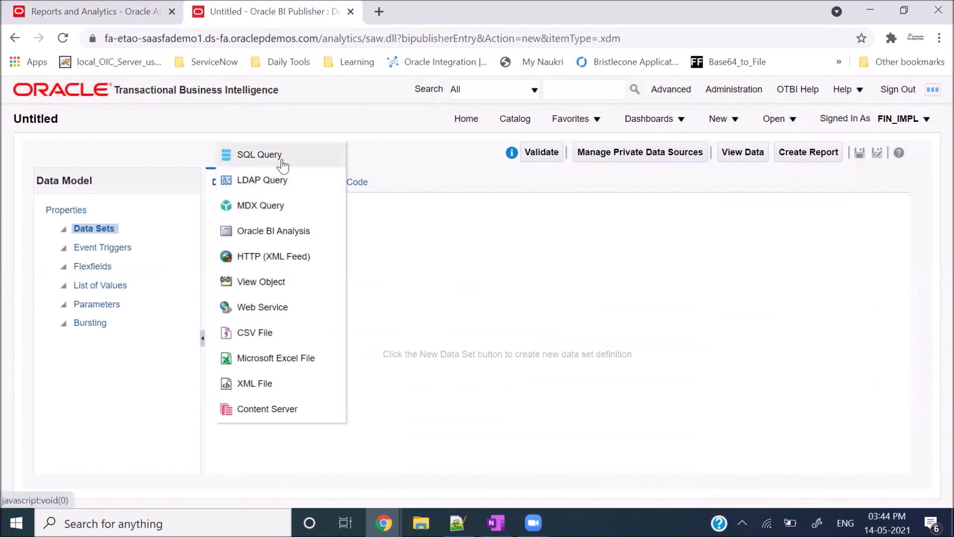
{"action": "left_click", "coordinate": [263, 164]}
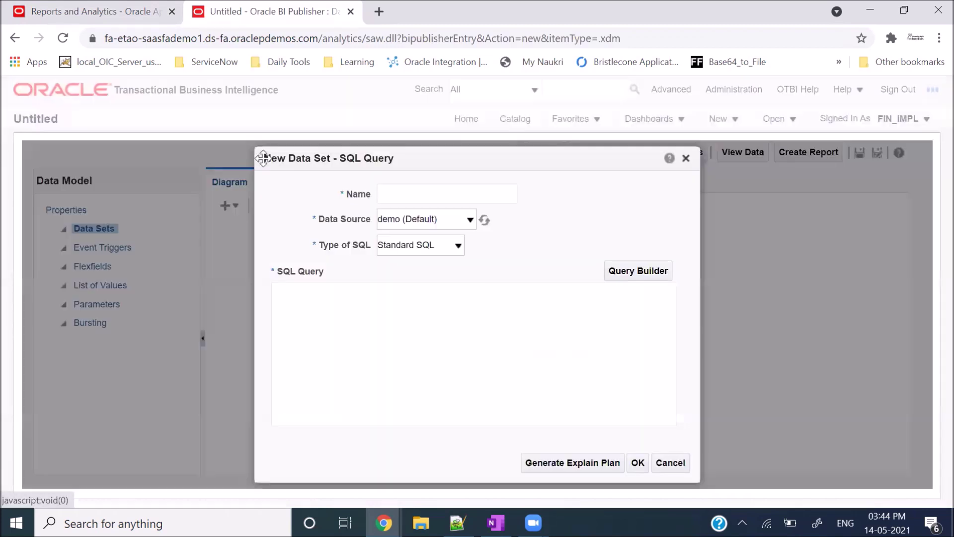
- Name the data set AP_Invoices_DS and choose ApplicationDB_FSCM as its data source
{"action": "left_click", "coordinate": [433, 199]}
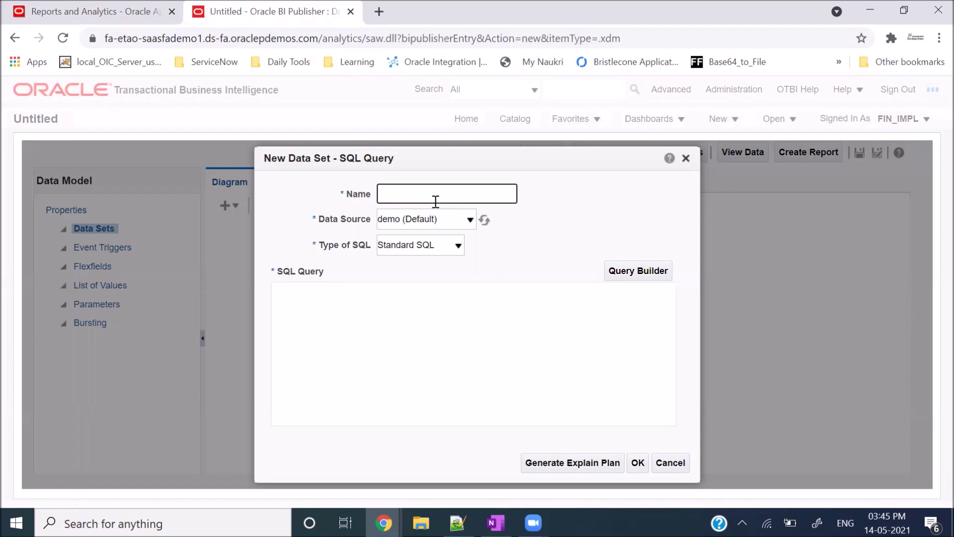
{"action": "type", "text": "AP_Invoiecs_DS"}
{"action": "left_click", "coordinate": [451, 225]}
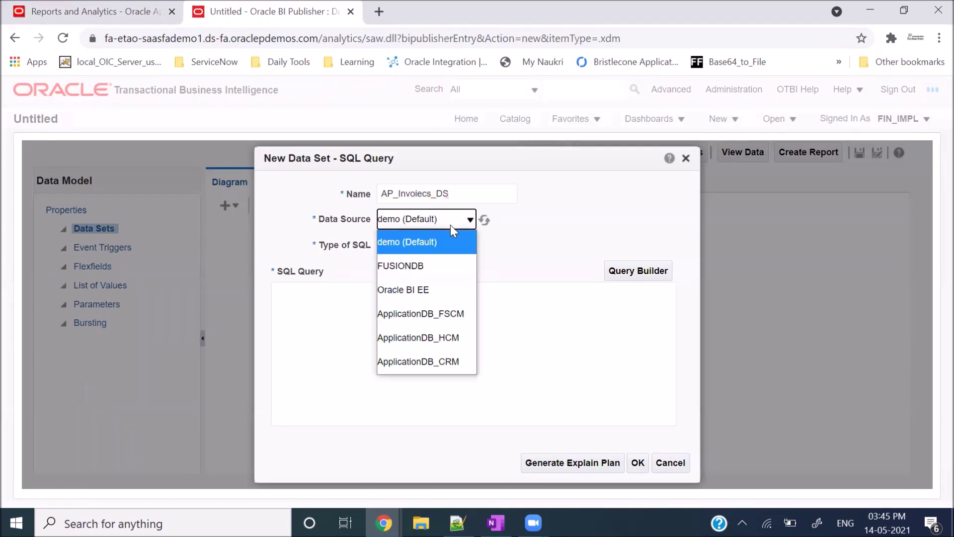
{"action": "left_click", "coordinate": [423, 192]}
{"action": "key", "text": "BackSpace"}
{"action": "key", "text": "BackSpace"}
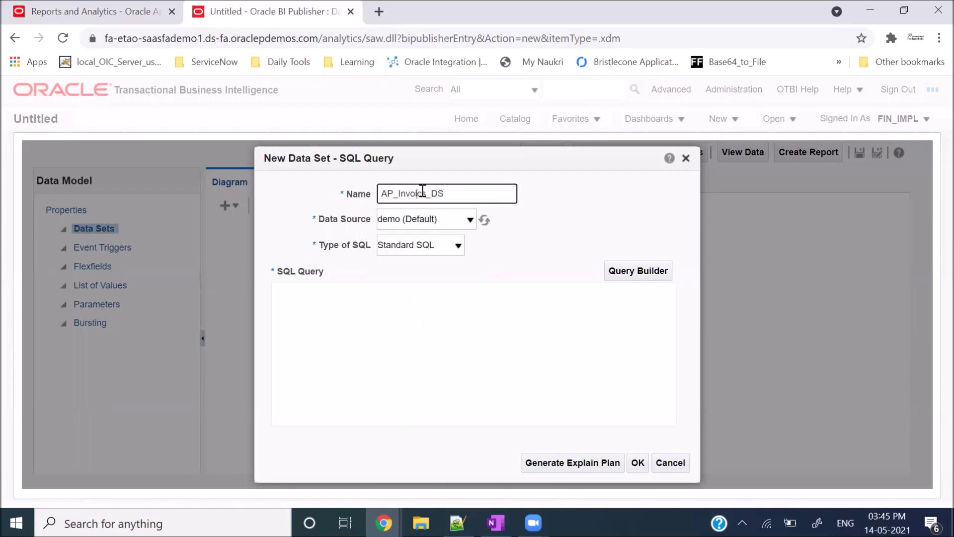
{"action": "type", "text": "i"}
{"action": "key", "text": "Right"}
{"action": "type", "text": "e"}
{"action": "left_click", "coordinate": [428, 222]}
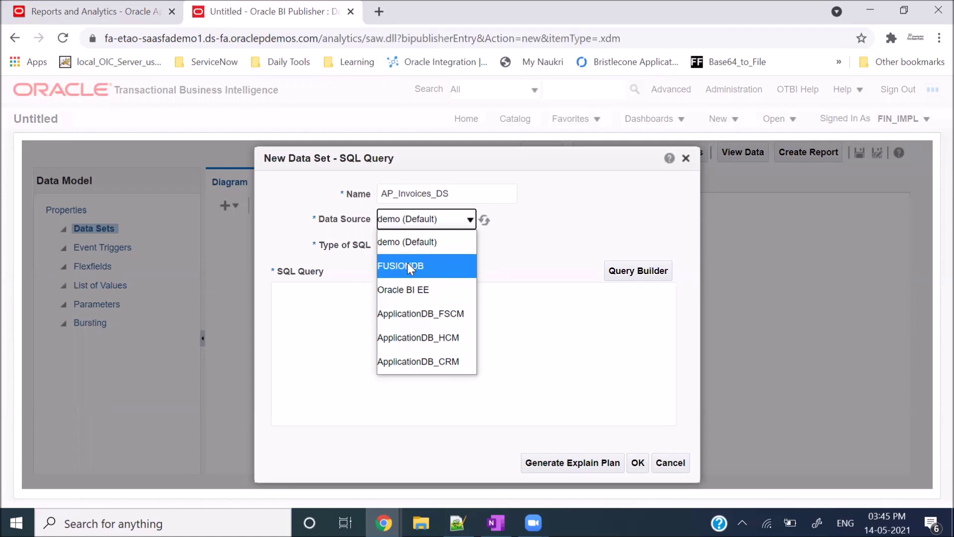
{"action": "left_click", "coordinate": [447, 318]}
- Enter the query "select * from ap_invoices_all where invoice_id in (45,46)" and create the data set
{"action": "left_click", "coordinate": [329, 296]}
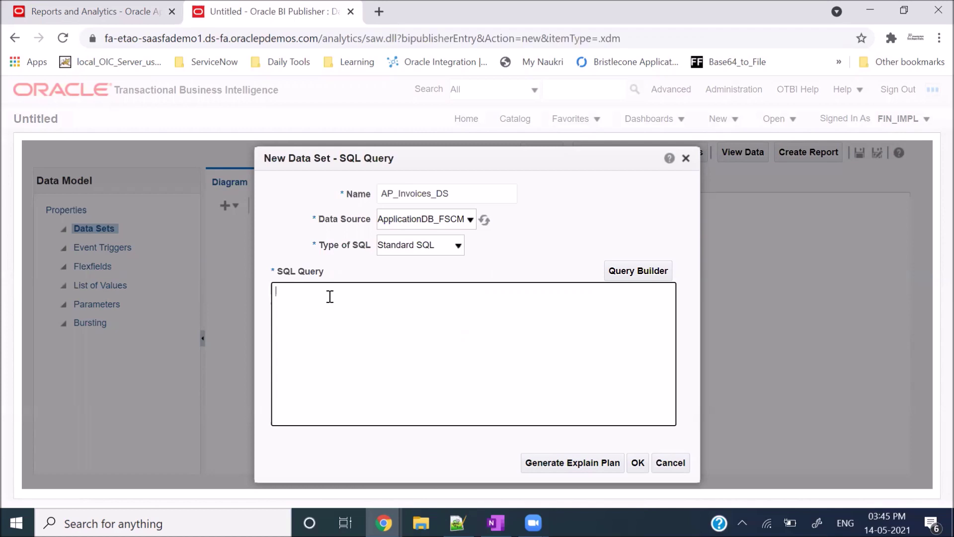
{"action": "type", "text": "select *"}
{"action": "key", "text": "Return"}
{"action": "type", "text": "from ap_invoices_AL"}
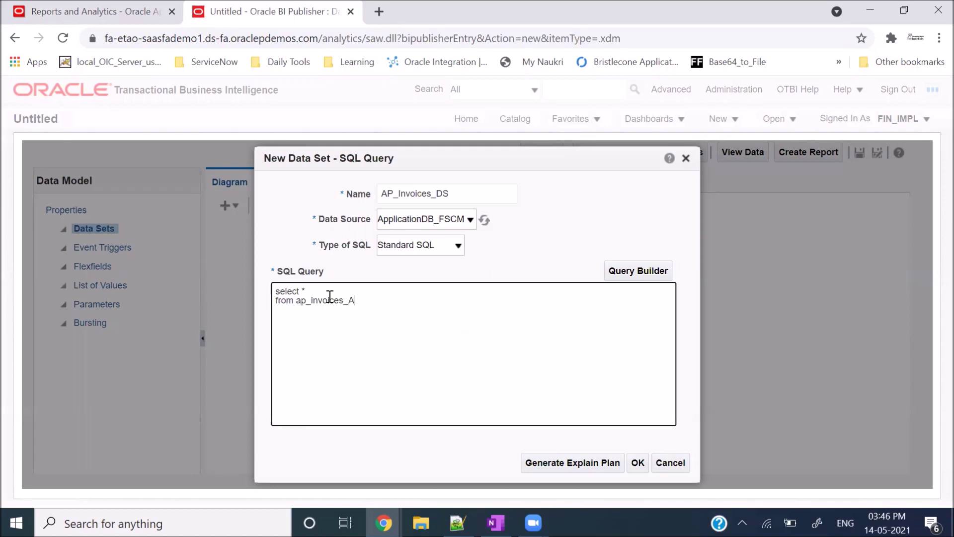
{"action": "key", "text": "BackSpace"}
{"action": "key", "text": "BackSpace"}
{"action": "key", "text": "BackSpace"}
{"action": "type", "text": "_all"}
{"action": "key", "text": "Return"}
{"action": "type", "text": "where invoice_"}
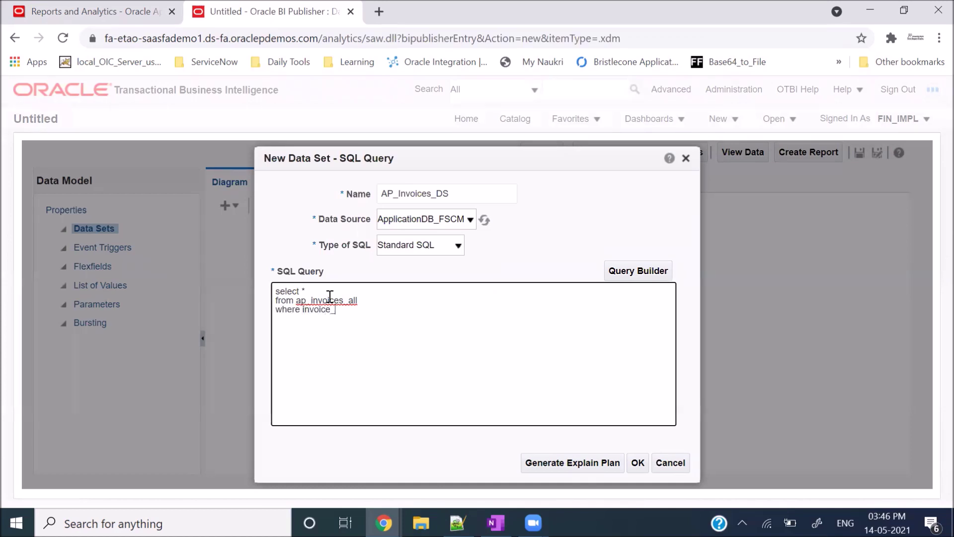
{"action": "type", "text": "id in (45,46)"}
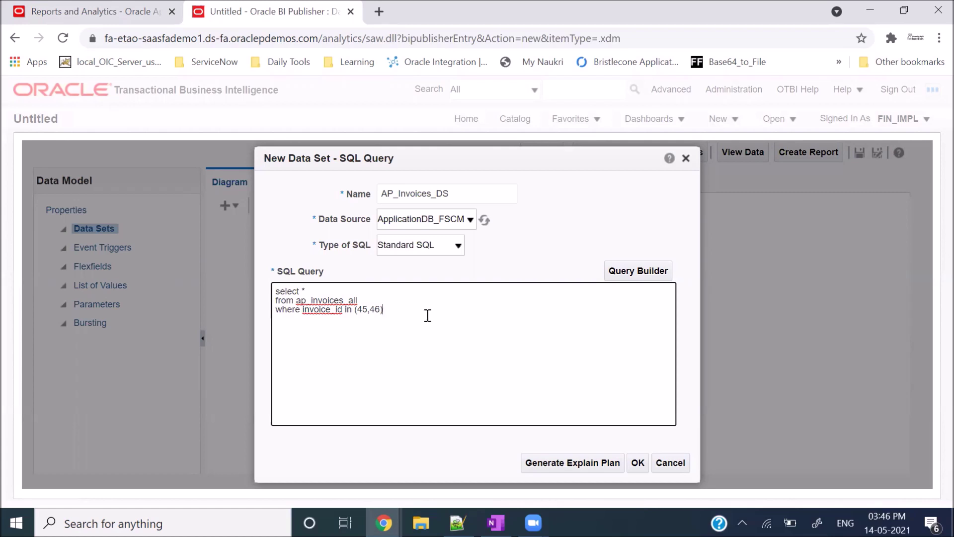
{"action": "left_click", "coordinate": [641, 458]}
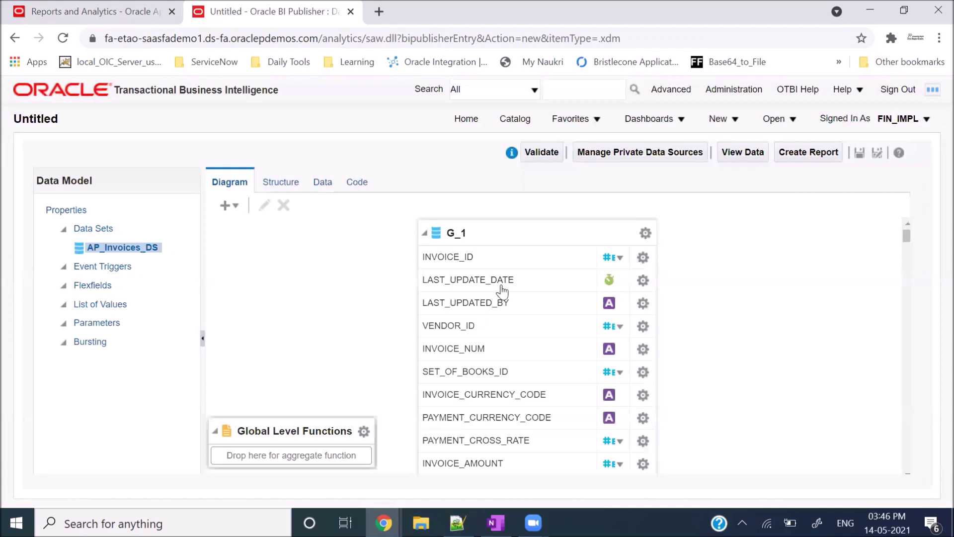
- Look over the data set's columns and view its data in table form with the row limit at 5
{"action": "scroll", "coordinate": [494, 326], "scroll_direction": "down", "scroll_amount": 3}
{"action": "scroll", "coordinate": [494, 326], "scroll_direction": "up", "scroll_amount": 3}
{"action": "scroll", "coordinate": [494, 328], "scroll_direction": "down", "scroll_amount": 3}
{"action": "scroll", "coordinate": [494, 328], "scroll_direction": "up", "scroll_amount": 3}
{"action": "left_click", "coordinate": [322, 185]}
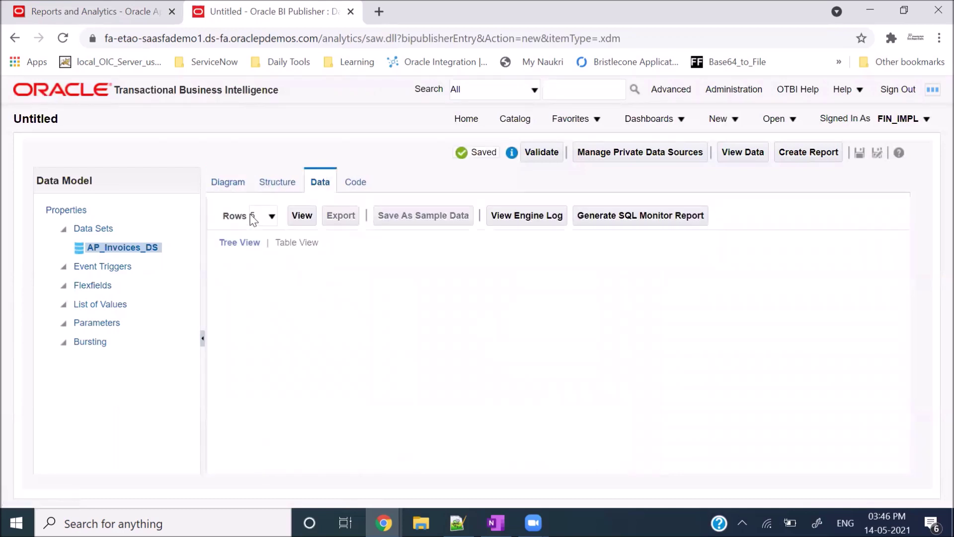
{"action": "left_click", "coordinate": [268, 217]}
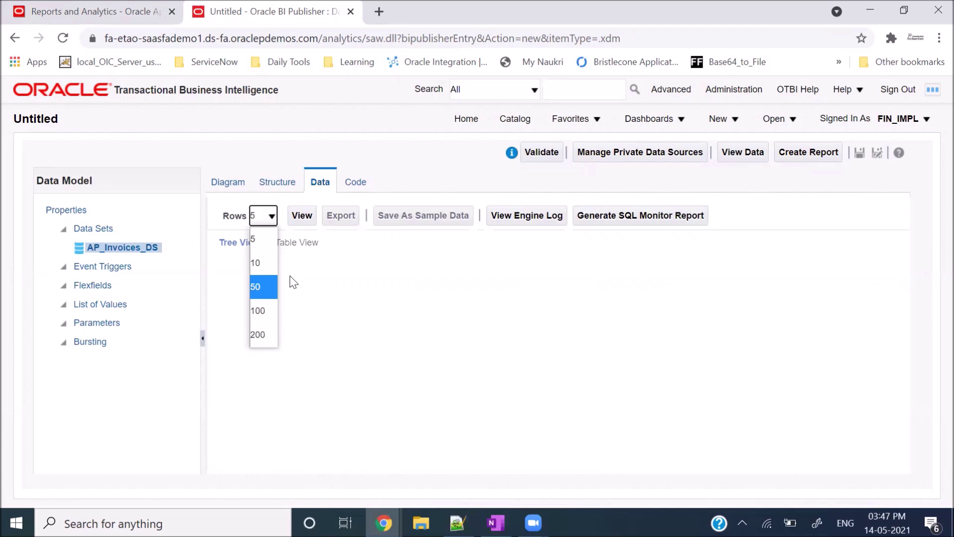
{"action": "left_click", "coordinate": [255, 237]}
{"action": "left_click", "coordinate": [301, 217]}
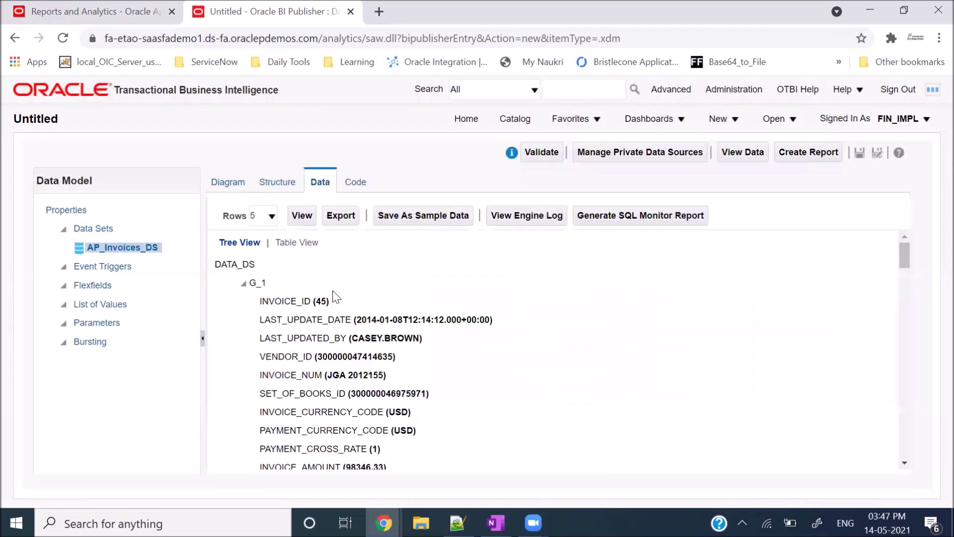
{"action": "left_click", "coordinate": [300, 243]}
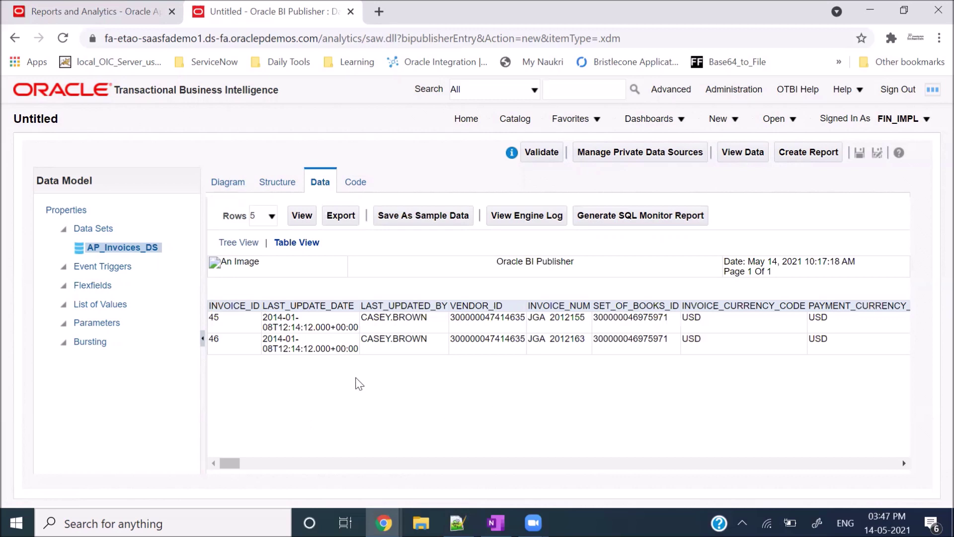
- Copy the INVOICE_NUM column name into line 4 of the Notepad++ note, reducing that line's indentation first
{"action": "mouse_move", "coordinate": [232, 467]}
{"action": "left_mouse_down"}
{"action": "mouse_move", "coordinate": [249, 464]}
{"action": "mouse_move", "coordinate": [232, 465]}
{"action": "left_mouse_up"}
{"action": "double_click", "coordinate": [568, 306]}
{"action": "key", "text": "ctrl+c"}
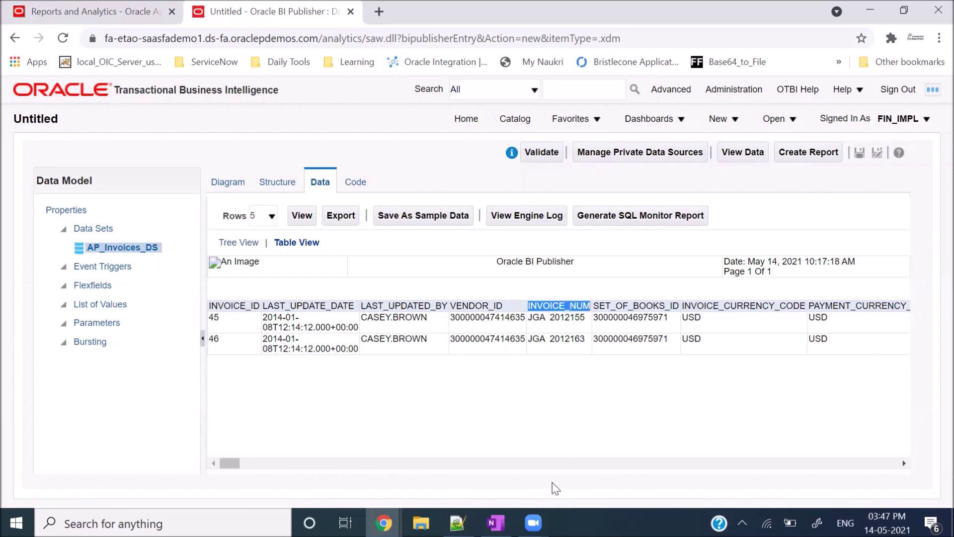
{"action": "key", "text": "alt+Tab"}
{"action": "key", "text": "BackSpace"}
{"action": "key", "text": "BackSpace"}
{"action": "key", "text": "BackSpace"}
{"action": "key", "text": "BackSpace"}
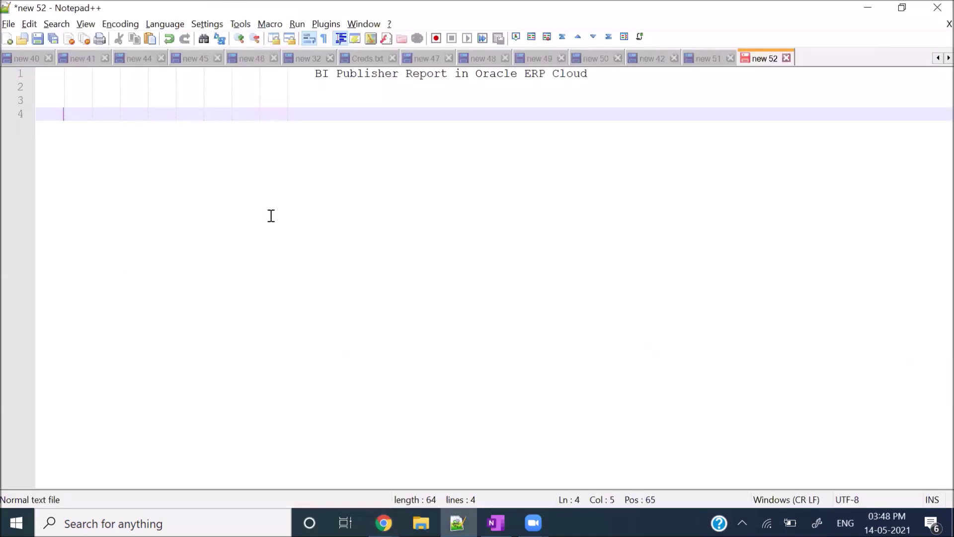
{"action": "key", "text": "ctrl+v"}
{"action": "key", "text": "alt+Tab"}
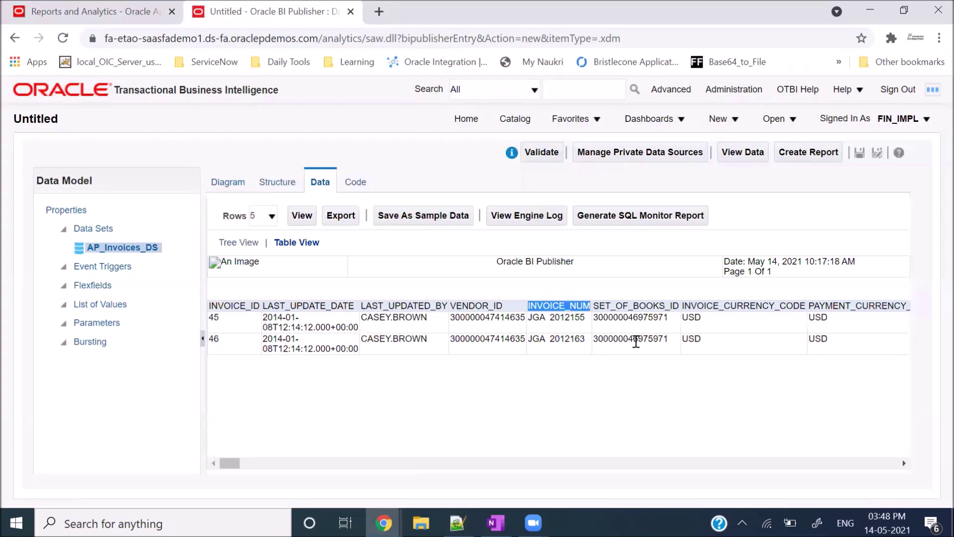
- Copy the VENDOR_ID column name onto a new line of the Notepad++ note
{"action": "double_click", "coordinate": [476, 306]}
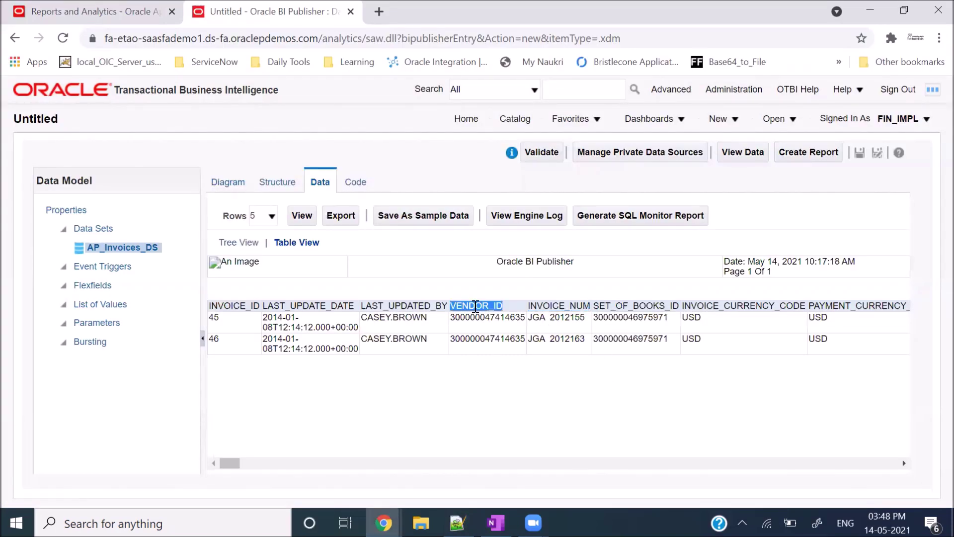
{"action": "key", "text": "ctrl+c"}
{"action": "key", "text": "alt+Tab"}
{"action": "key", "text": "Return"}
{"action": "key", "text": "ctrl+v"}
{"action": "key", "text": "alt+Tab"}
- Copy the INVOICE_AMOUNT column name onto a new line of the Notepad++ note
{"action": "left_click_drag", "start_coordinate": [229, 463], "coordinate": [242, 463]}
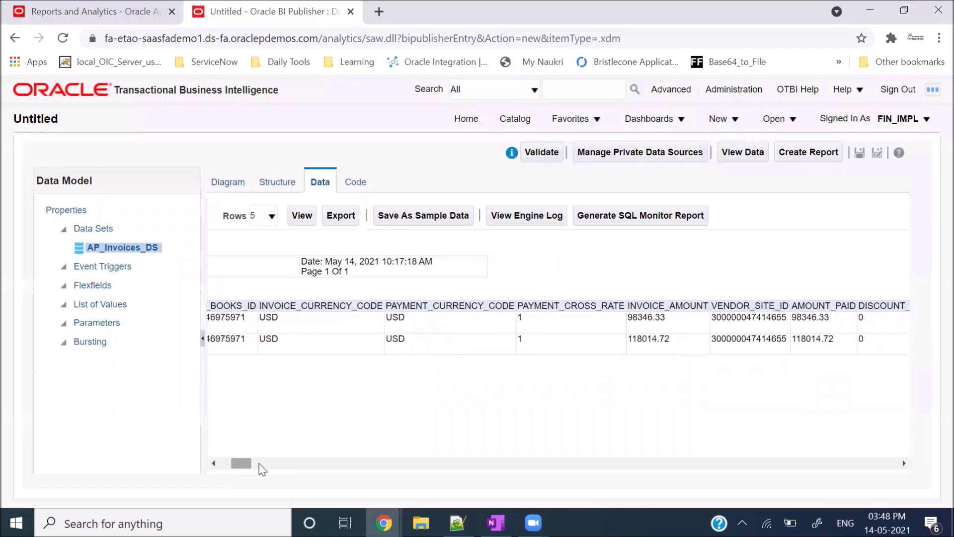
{"action": "double_click", "coordinate": [666, 307]}
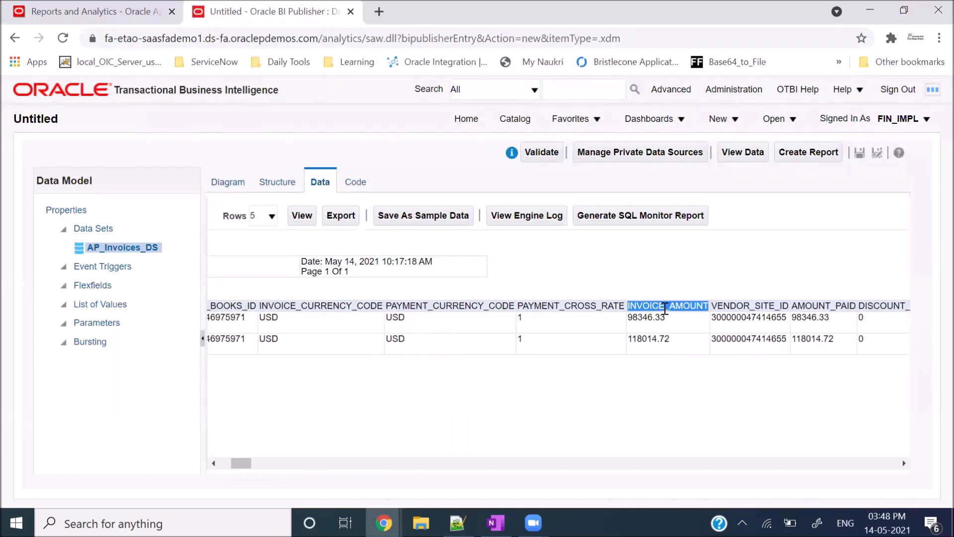
{"action": "key", "text": "ctrl+c"}
{"action": "key", "text": "alt+Tab"}
{"action": "key", "text": "Return"}
{"action": "key", "text": "ctrl+v"}
{"action": "key", "text": "alt+Tab"}
- Copy the INVOICE_TYPE_LOOKUP_CODE column name onto a new line of the Notepad++ note
{"action": "left_click_drag", "start_coordinate": [242, 463], "coordinate": [264, 465]}
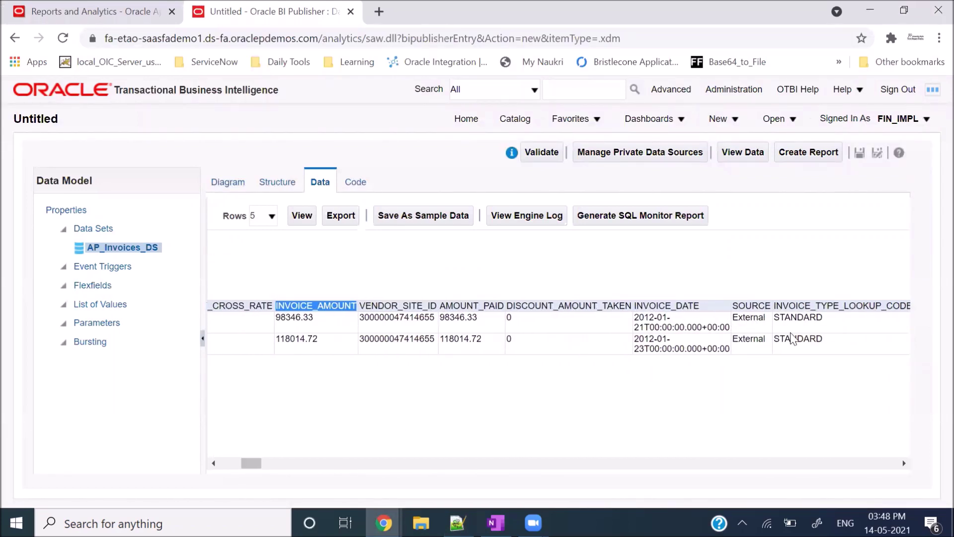
{"action": "double_click", "coordinate": [831, 305]}
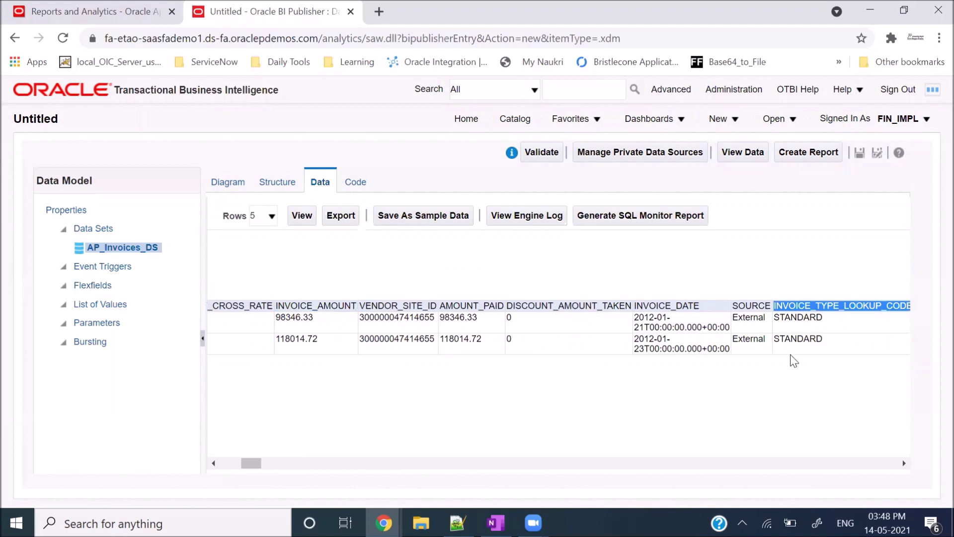
{"action": "key", "text": "ctrl+c"}
{"action": "key", "text": "alt+Tab"}
{"action": "key", "text": "Return"}
{"action": "key", "text": "ctrl+v"}
{"action": "key", "text": "alt+Tab"}
- Open the AP_Invoices_DS data set for editing and remove the existing column selection after select in the SQL query
{"action": "left_click", "coordinate": [218, 183]}
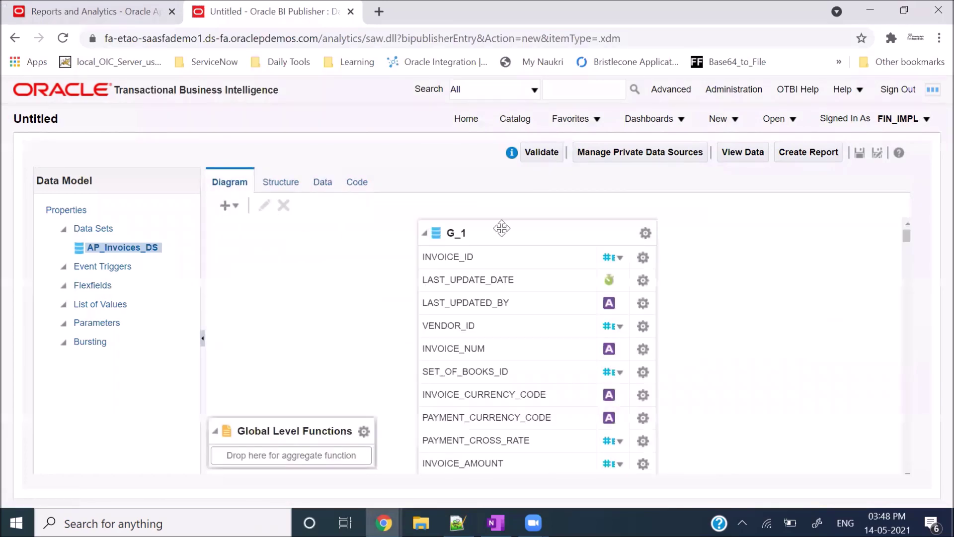
{"action": "left_click", "coordinate": [517, 226]}
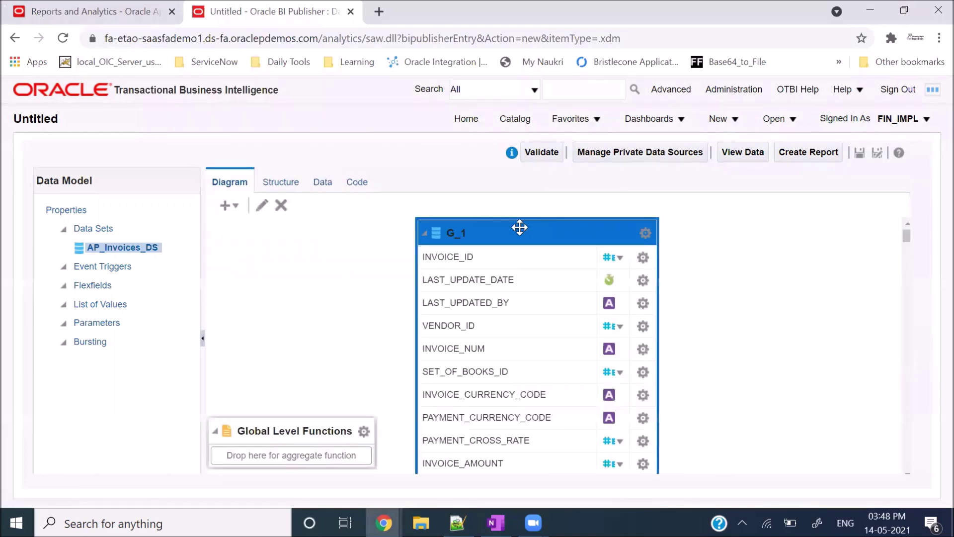
{"action": "left_click", "coordinate": [261, 207]}
{"action": "left_click", "coordinate": [400, 314]}
{"action": "left_click", "coordinate": [312, 288]}
{"action": "key", "text": "BackSpace"}
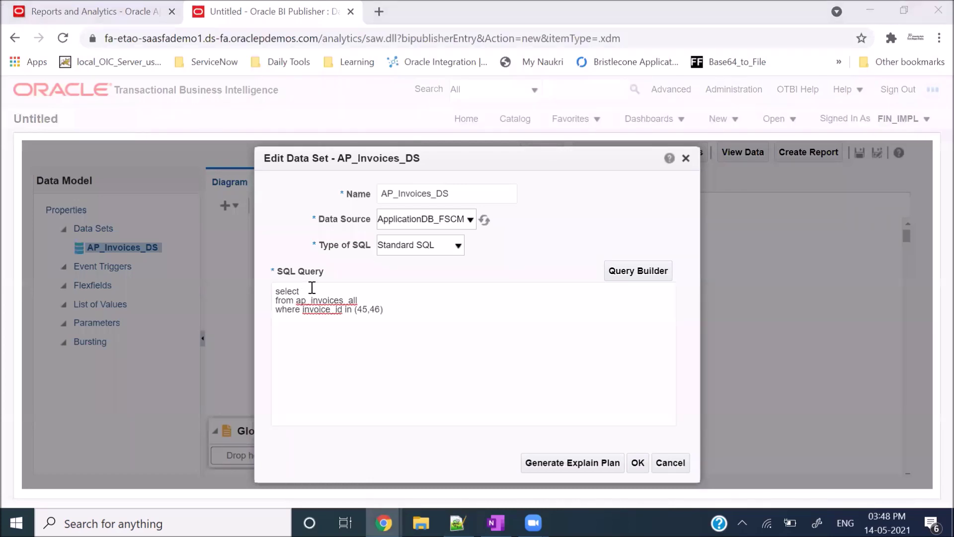
- Copy INVOICE_NUM from the Notepad++ note into the query's select list, followed by a comma and a line break
{"action": "key", "text": "alt+Tab"}
{"action": "left_click", "coordinate": [92, 115]}
{"action": "double_click", "coordinate": [92, 116]}
{"action": "key", "text": "ctrl+c"}
{"action": "key", "text": "alt+Tab"}
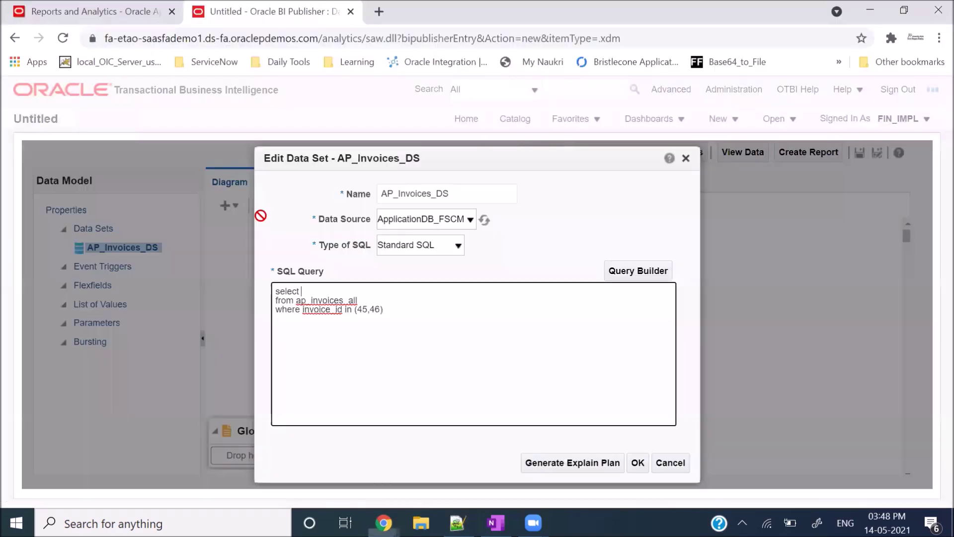
{"action": "key", "text": "ctrl+v"}
{"action": "type", "text": ","}
{"action": "key", "text": "Return"}
- Add VENDOR_ID from the Notepad++ note as the second selected column, followed by a comma and a line break
{"action": "key", "text": "alt+Tab"}
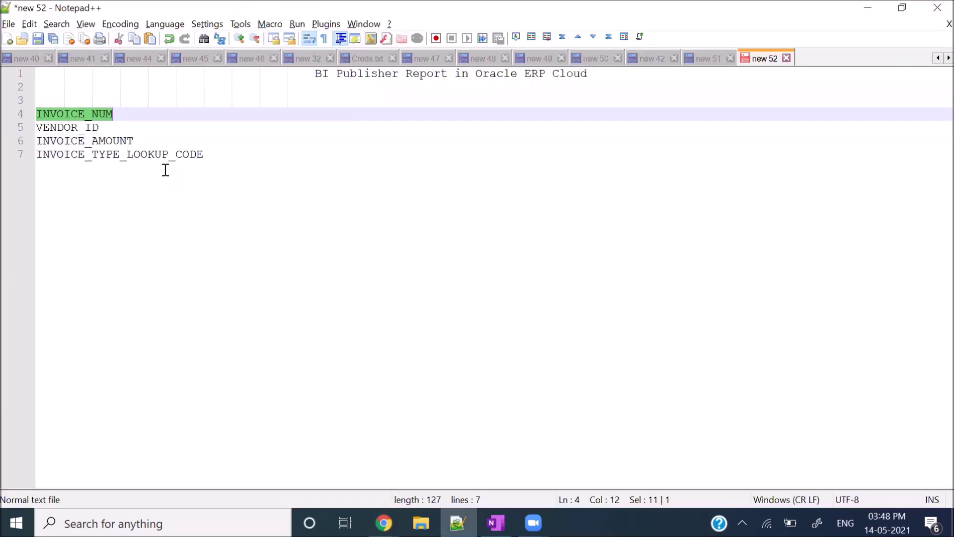
{"action": "double_click", "coordinate": [92, 128]}
{"action": "key", "text": "ctrl+c"}
{"action": "key", "text": "alt+Tab"}
{"action": "key", "text": "ctrl+v"}
{"action": "type", "text": ","}
{"action": "key", "text": "Return"}
- Add INVOICE_AMOUNT from the Notepad++ note as the third selected column, followed by a comma and a line break
{"action": "key", "text": "alt+Tab"}
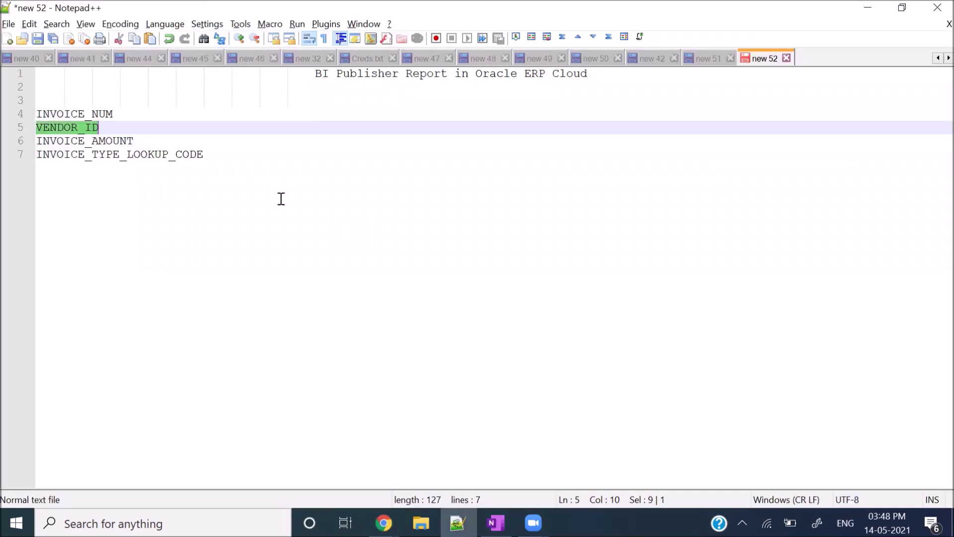
{"action": "double_click", "coordinate": [110, 140]}
{"action": "key", "text": "ctrl+c"}
{"action": "key", "text": "alt+Tab"}
{"action": "key", "text": "ctrl+v"}
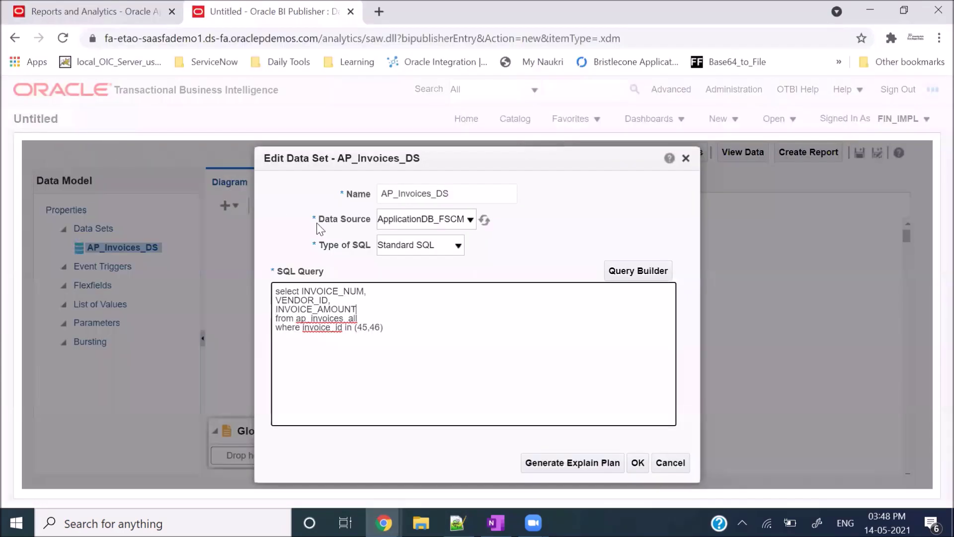
{"action": "type", "text": ","}
{"action": "key", "text": "Return"}
- Add INVOICE_TYPE_LOOKUP_CODE from the Notepad++ note as the last selected column and apply the edited query
{"action": "key", "text": "alt+Tab"}
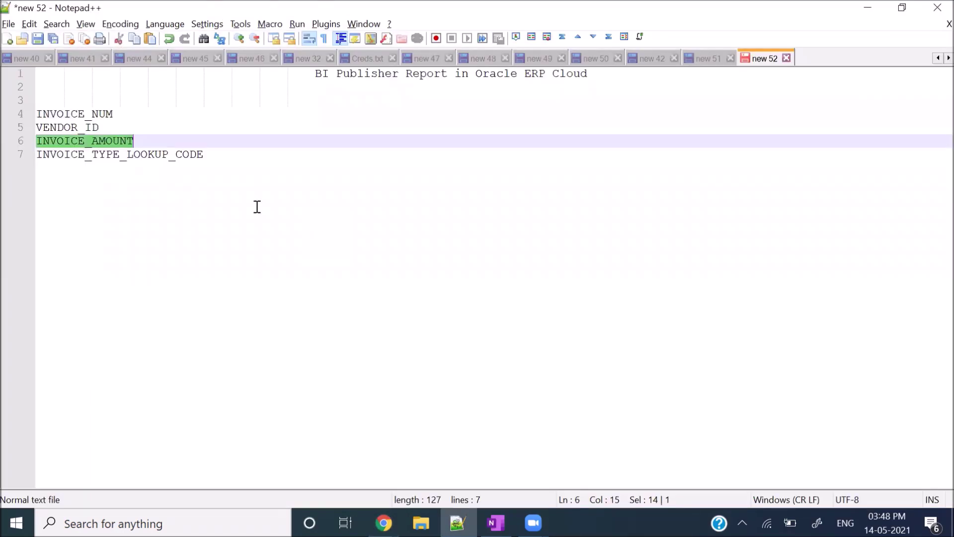
{"action": "double_click", "coordinate": [107, 154]}
{"action": "key", "text": "ctrl+c"}
{"action": "key", "text": "alt+Tab"}
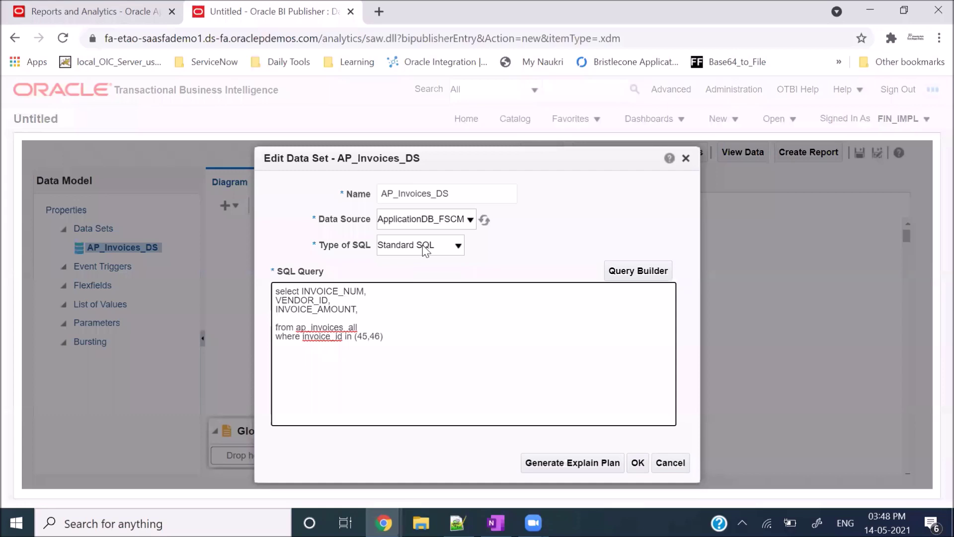
{"action": "key", "text": "ctrl+v"}
{"action": "left_click", "coordinate": [638, 463]}
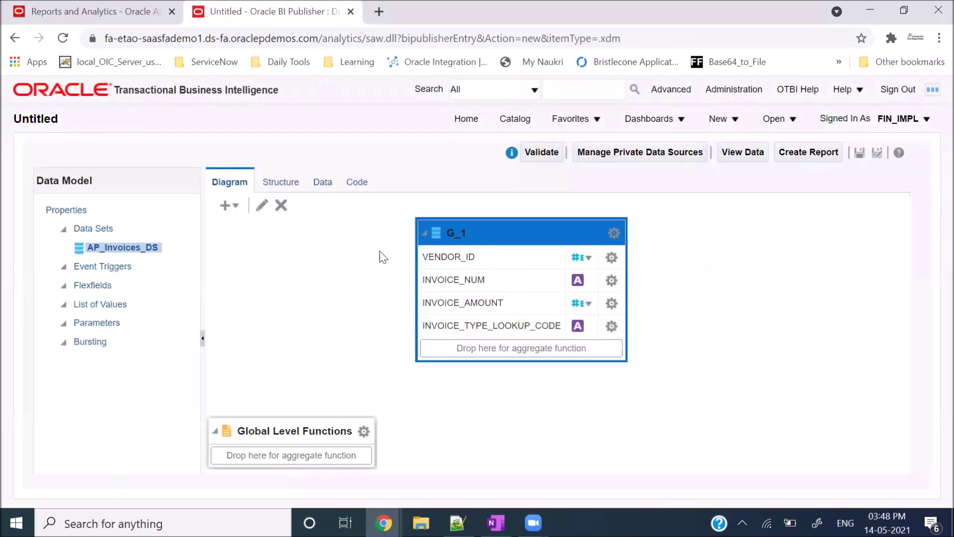
- Run the data model to retrieve its rows and display them in Table View
{"action": "left_click", "coordinate": [323, 183]}
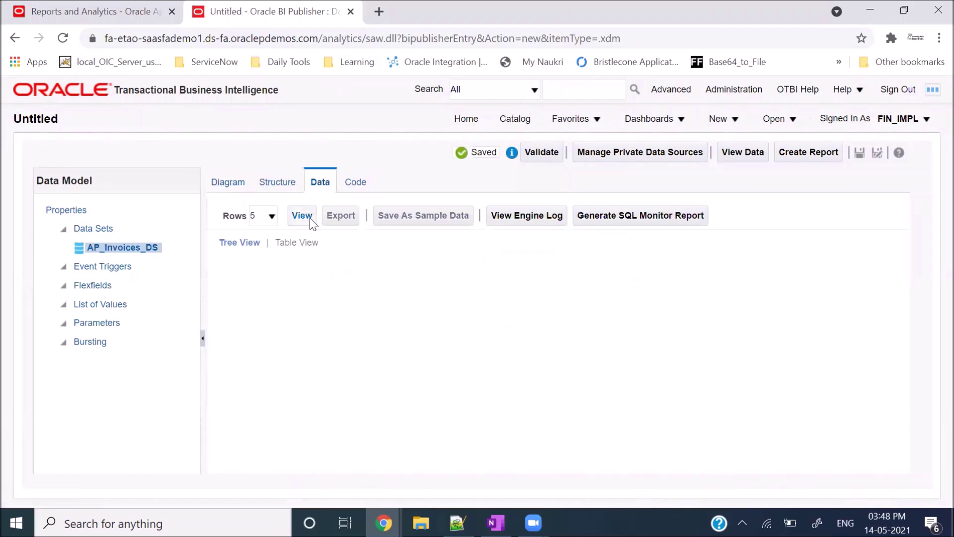
{"action": "left_click", "coordinate": [303, 216]}
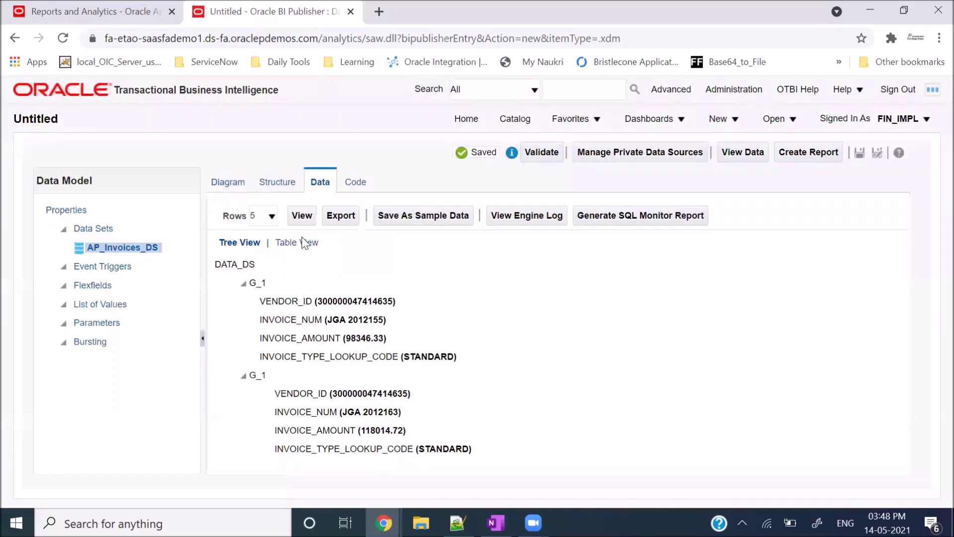
{"action": "left_click", "coordinate": [302, 241]}
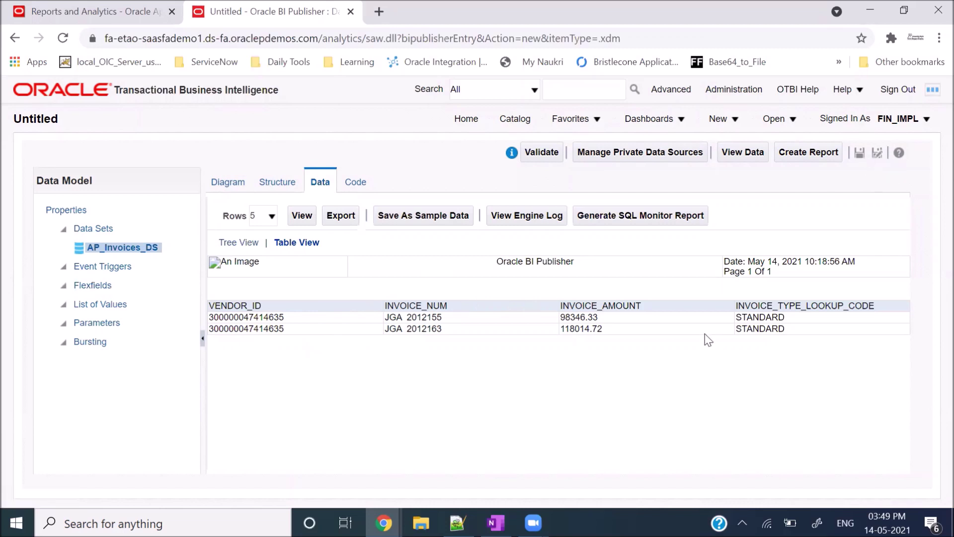
- Start saving the data model and create a folder named Integration_Reports under Shared Folders/Custom
{"action": "left_click", "coordinate": [858, 156]}
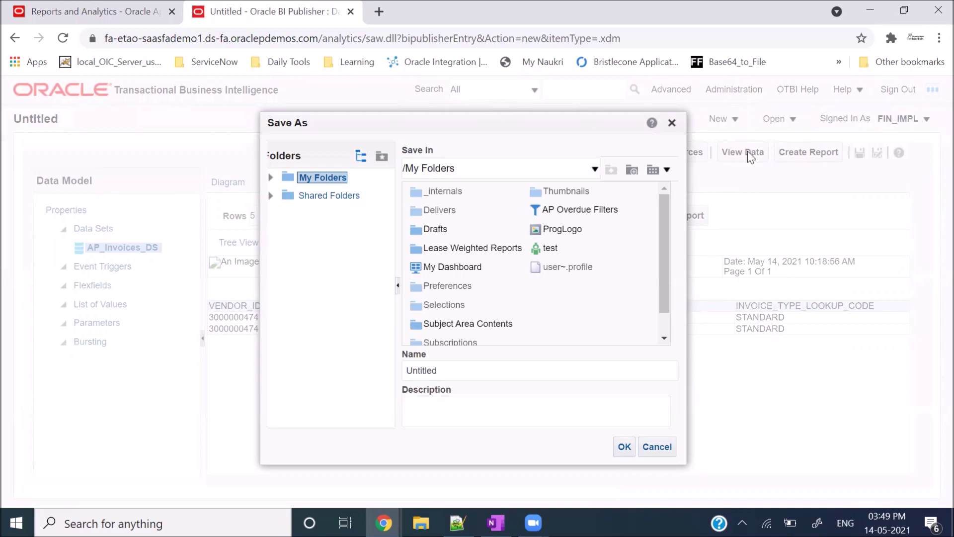
{"action": "left_click", "coordinate": [270, 196]}
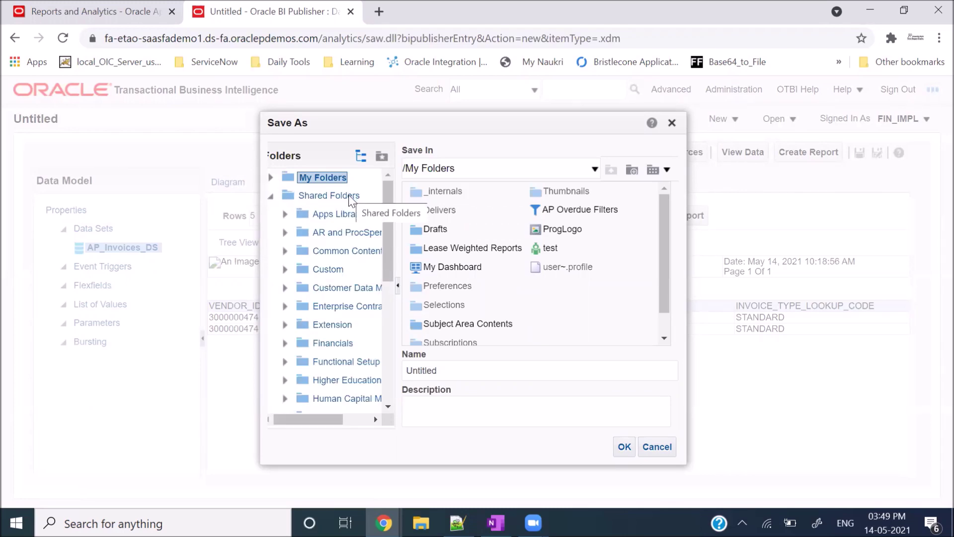
{"action": "left_click", "coordinate": [285, 268]}
{"action": "left_click", "coordinate": [327, 269]}
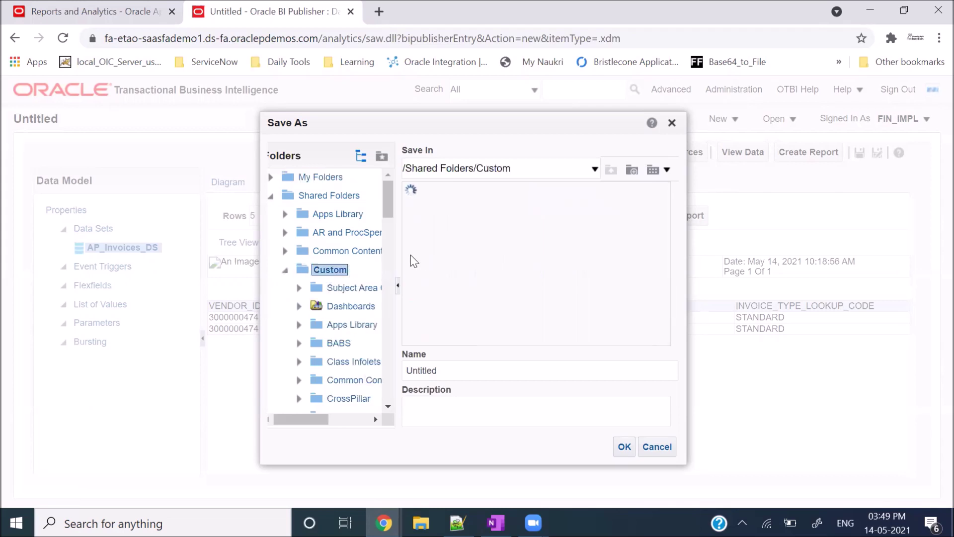
{"action": "left_click", "coordinate": [631, 170]}
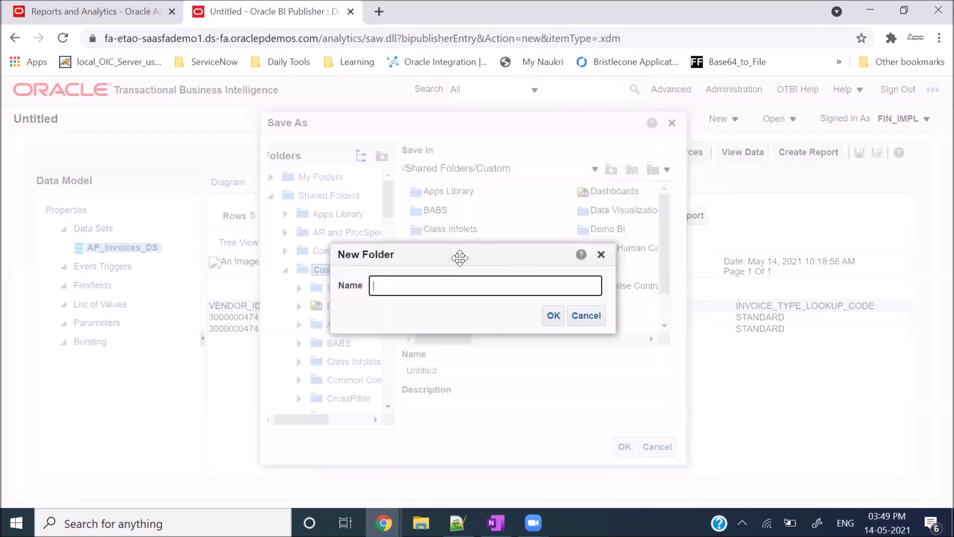
{"action": "type", "text": "Integration_Reports"}
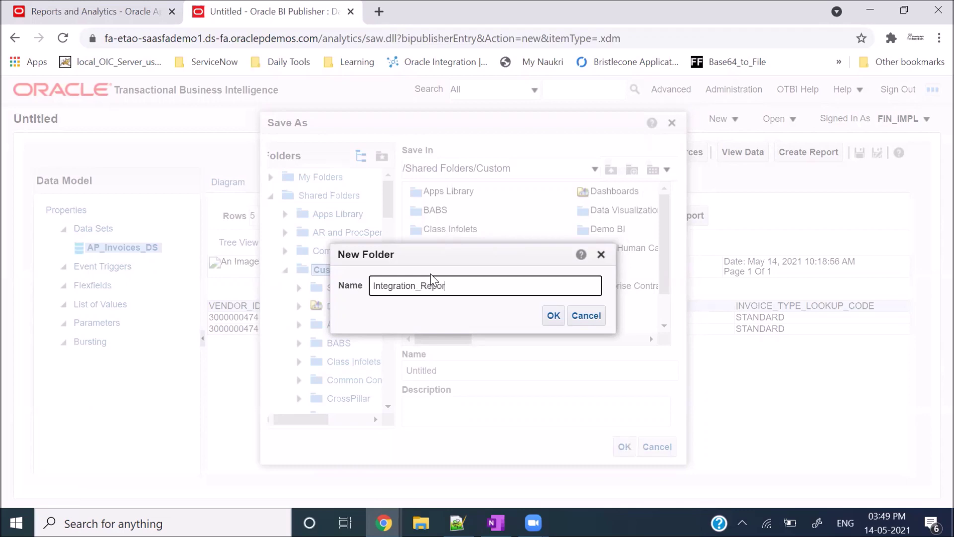
{"action": "left_click", "coordinate": [554, 315]}
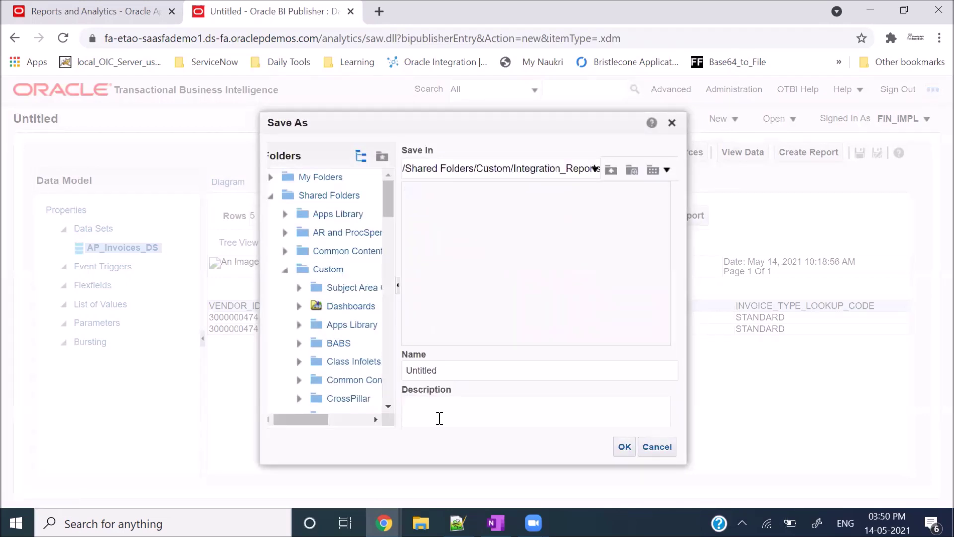
- Name the data model AP_Invoices_DM and save it in the Integration_Reports folder
{"action": "left_click", "coordinate": [441, 367]}
{"action": "key", "text": "BackSpace"}
{"action": "key", "text": "BackSpace"}
{"action": "key", "text": "BackSpace"}
{"action": "key", "text": "BackSpace"}
{"action": "key", "text": "BackSpace"}
{"action": "key", "text": "BackSpace"}
{"action": "key", "text": "BackSpace"}
{"action": "key", "text": "BackSpace"}
{"action": "type", "text": "AP_Invoice"}
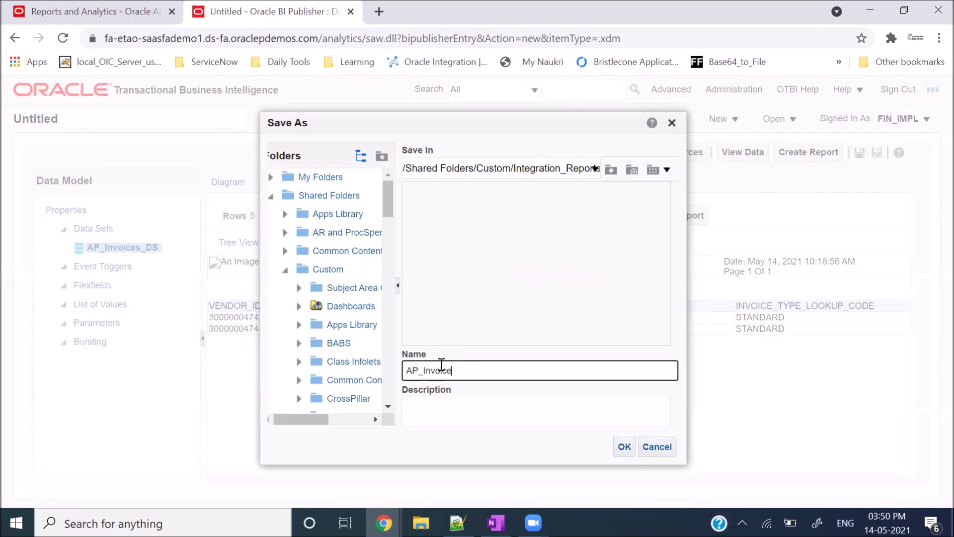
{"action": "type", "text": "s_Dm"}
{"action": "key", "text": "BackSpace"}
{"action": "type", "text": "M"}
{"action": "left_click", "coordinate": [626, 448]}
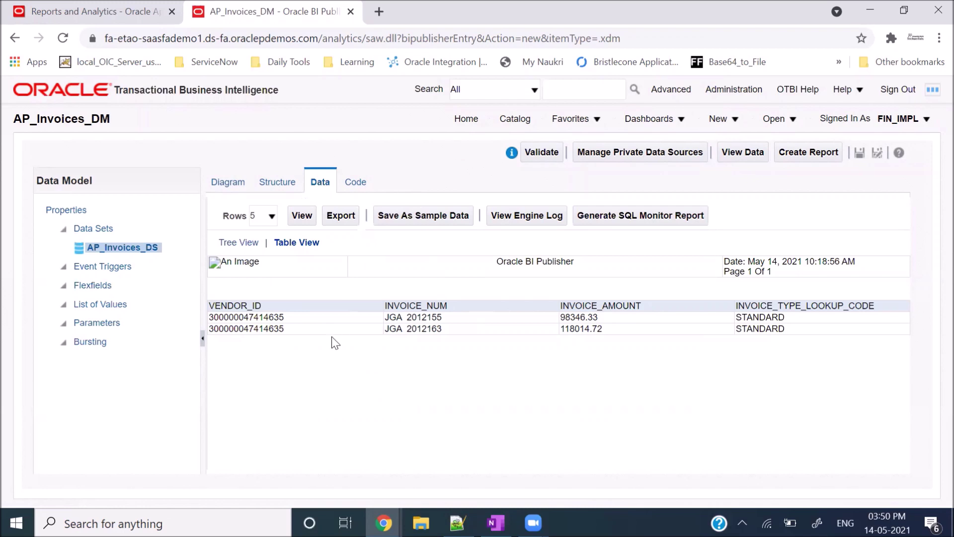
- Save the retrieved rows as sample data and start creating a report from the AP_Invoices_DM data model
{"action": "left_click", "coordinate": [423, 221]}
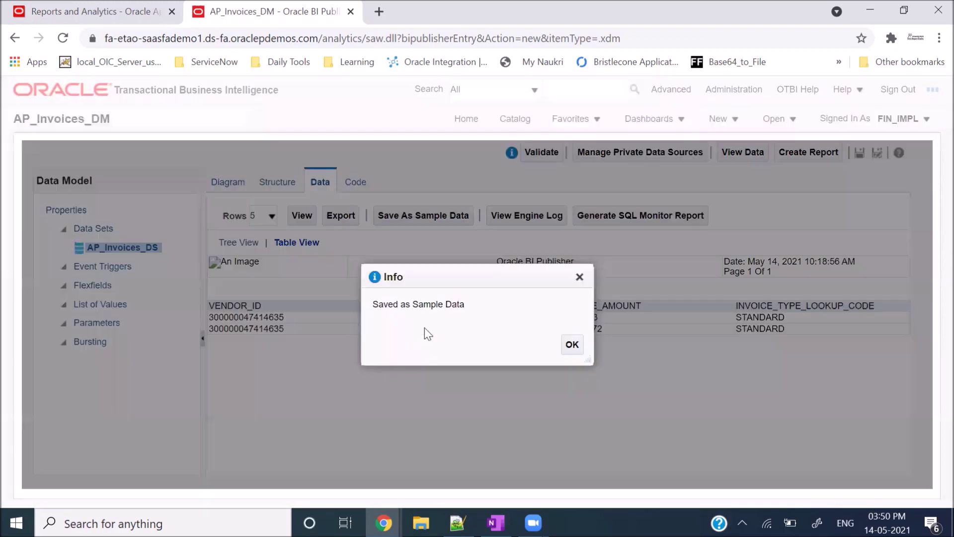
{"action": "left_click", "coordinate": [569, 348]}
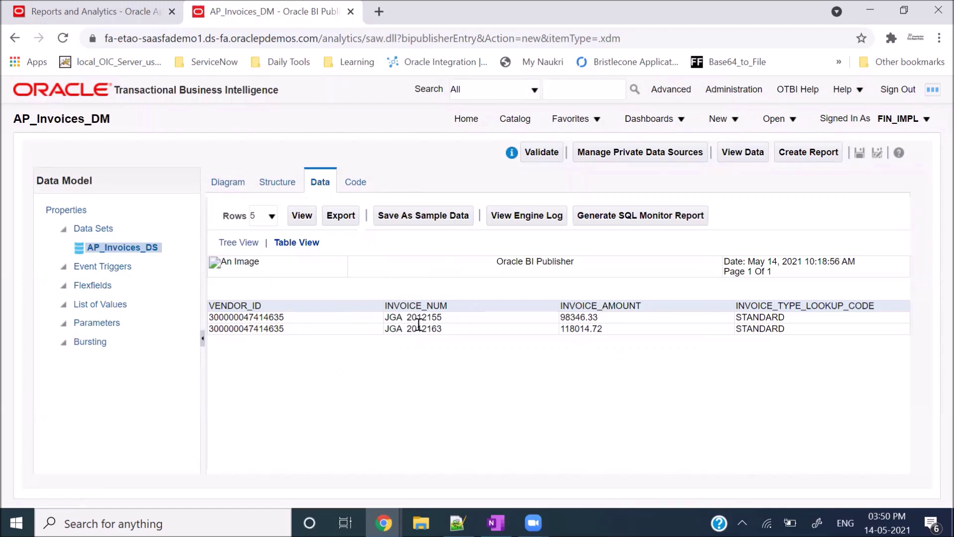
{"action": "left_click", "coordinate": [814, 152]}
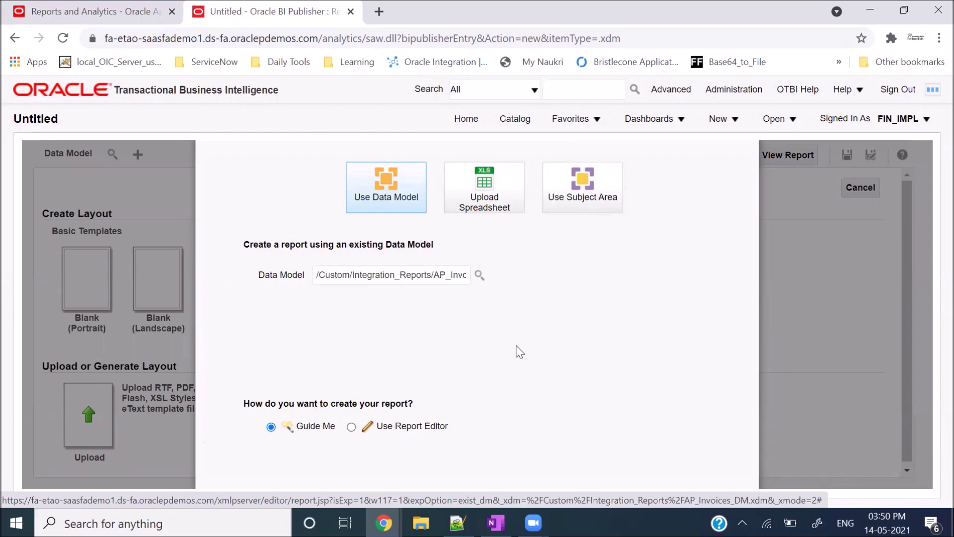
{"action": "key", "text": "ctrl+minus"}
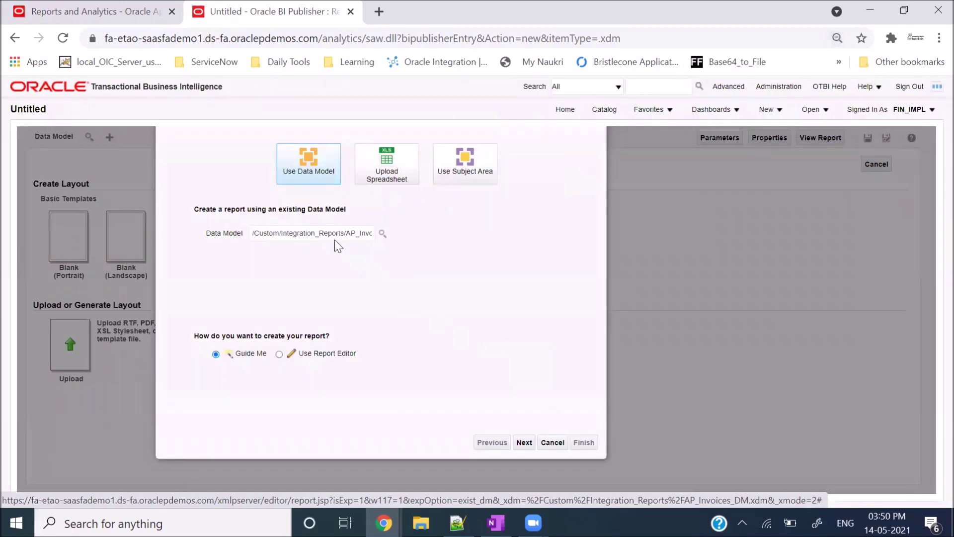
- Check the end of the data model path in the report wizard
{"action": "left_click", "coordinate": [285, 236]}
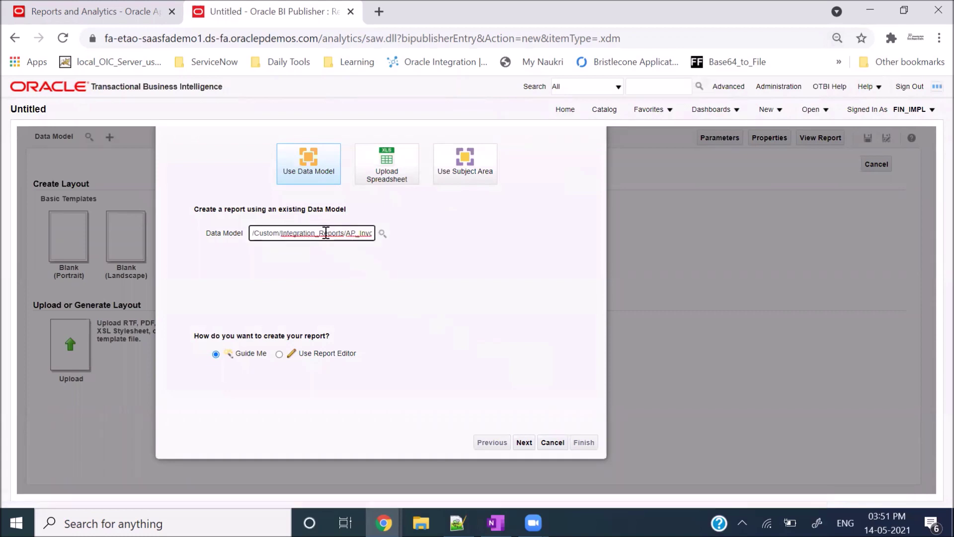
{"action": "key", "text": "Right"}
{"action": "key", "text": "Right"}
{"action": "key", "text": "Right"}
{"action": "key", "text": "Right"}
{"action": "key", "text": "Right"}
{"action": "key", "text": "Right"}
{"action": "key", "text": "Right"}
{"action": "key", "text": "Right"}
{"action": "key", "text": "Right"}
{"action": "key", "text": "Right"}
{"action": "key", "text": "Right"}
{"action": "key", "text": "Right"}
{"action": "key", "text": "Right"}
{"action": "key", "text": "Right"}
{"action": "key", "text": "Right"}
{"action": "key", "text": "Right"}
{"action": "key", "text": "Right"}
{"action": "key", "text": "Right"}
{"action": "key", "text": "Right"}
{"action": "key", "text": "Right"}
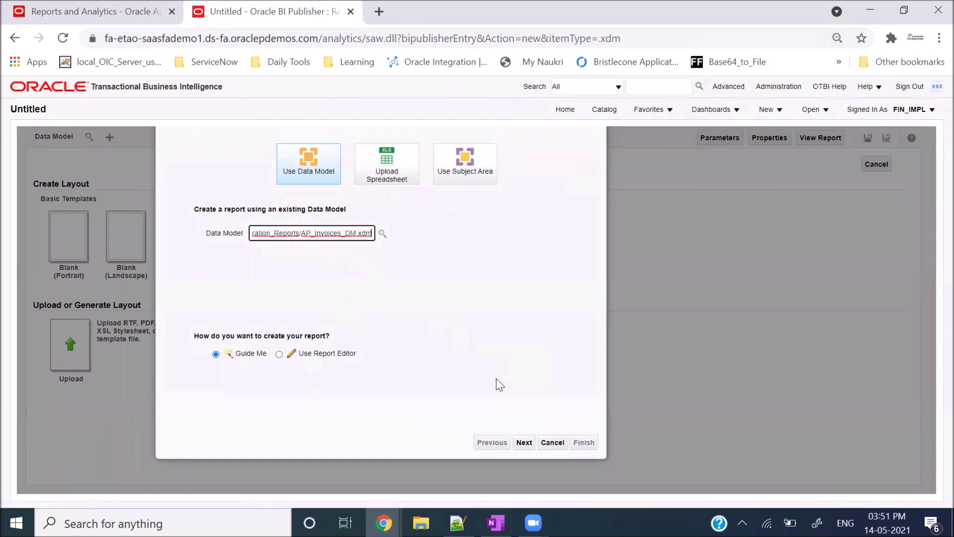
- Accept guided creation with a portrait Table layout and add VENDOR_ID, INVOICE_NUM, INVOICE_AMOUNT and INVOICE_TYPE_LOOKUP_CODE as table columns
{"action": "left_click", "coordinate": [525, 444]}
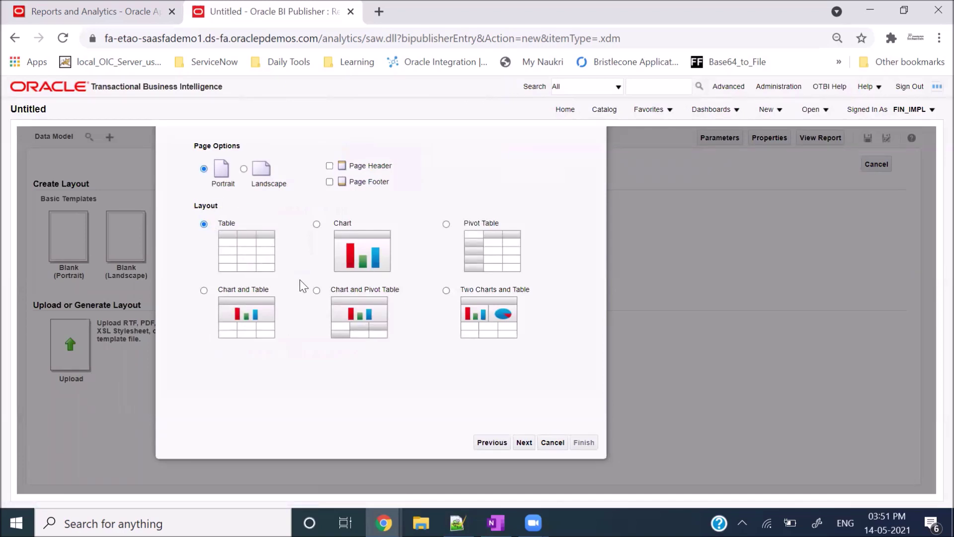
{"action": "left_click", "coordinate": [527, 443]}
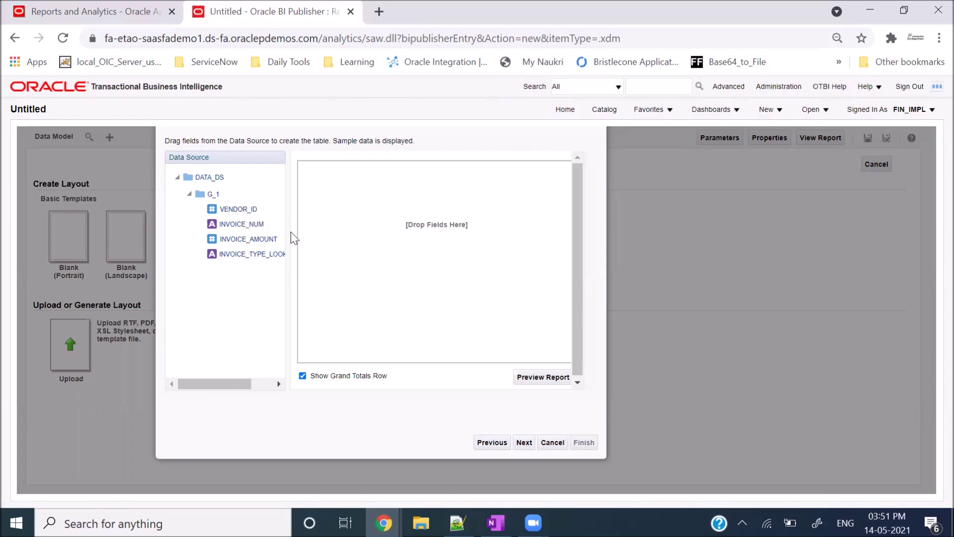
{"action": "left_click_drag", "start_coordinate": [241, 209], "coordinate": [336, 234]}
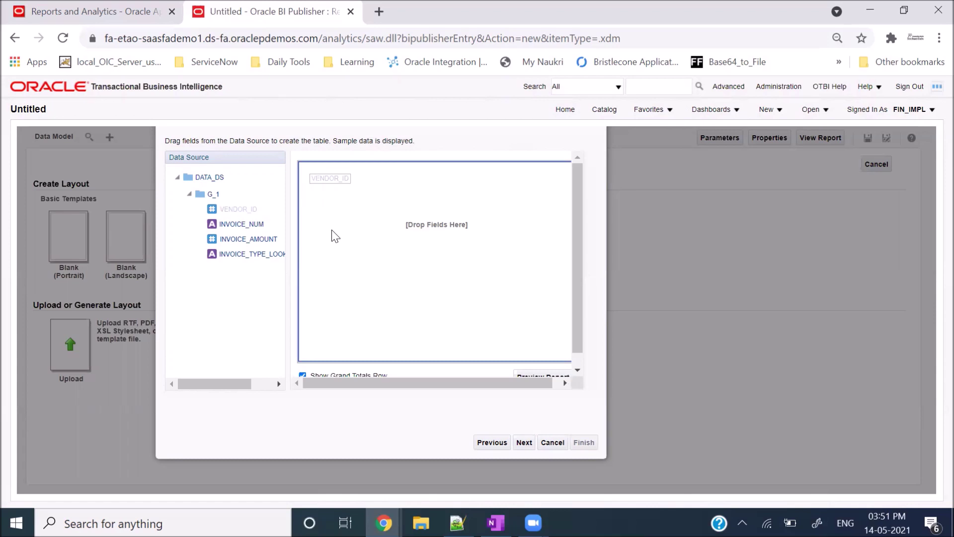
{"action": "left_click_drag", "start_coordinate": [332, 230], "coordinate": [332, 230]}
{"action": "left_click_drag", "start_coordinate": [251, 223], "coordinate": [383, 177]}
{"action": "left_click_drag", "start_coordinate": [253, 241], "coordinate": [447, 192]}
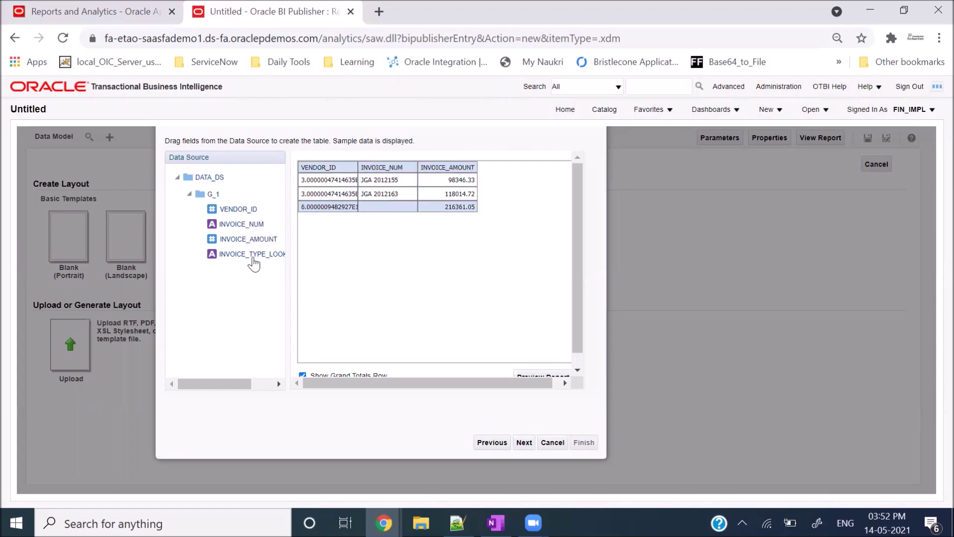
{"action": "left_click_drag", "start_coordinate": [248, 253], "coordinate": [495, 180]}
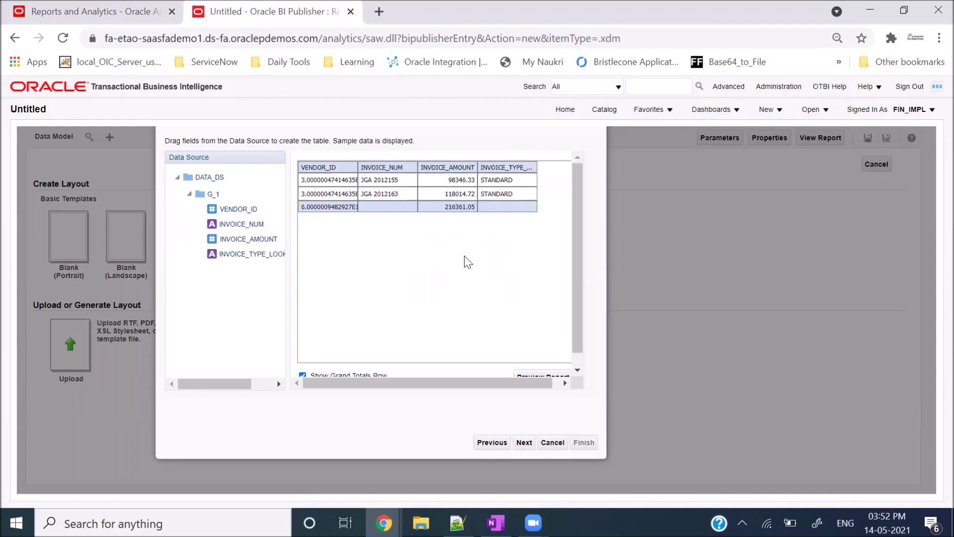
- Turn off the grand totals row for the report table
{"action": "scroll", "coordinate": [460, 269], "scroll_direction": "down", "scroll_amount": 1}
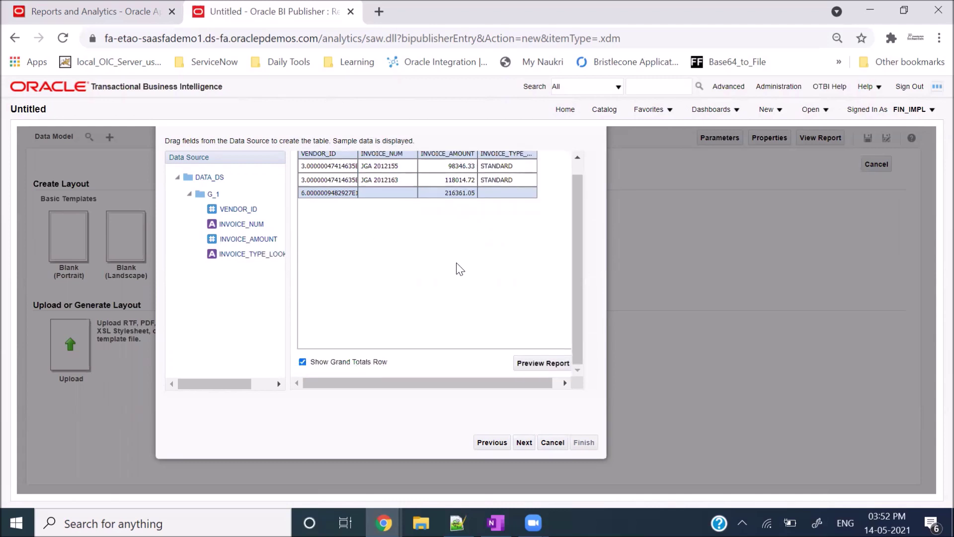
{"action": "left_click", "coordinate": [302, 362]}
{"action": "scroll", "coordinate": [378, 221], "scroll_direction": "up", "scroll_amount": 1}
- Finish the report wizard and save the report as AP_Invoices_RPT in the Integration_Reports folder
{"action": "left_click", "coordinate": [526, 443]}
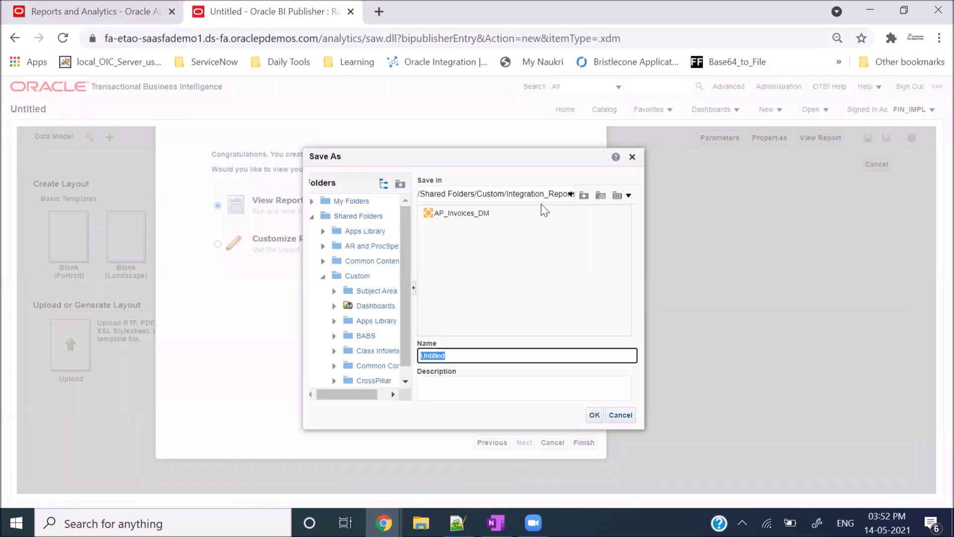
{"action": "type", "text": "AP_Invoices_RPT"}
{"action": "left_click", "coordinate": [597, 415]}
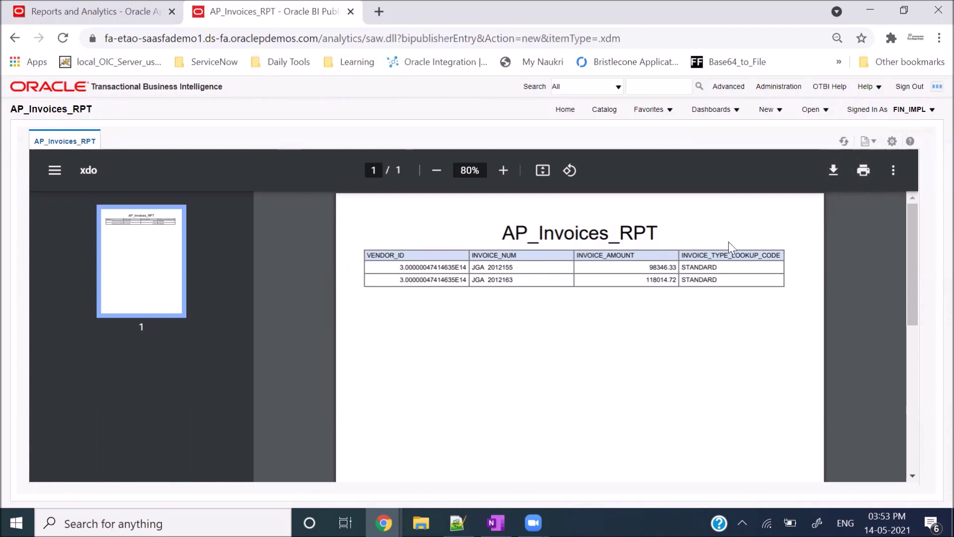
- Open the AP_Invoices_RPT report for editing and show its layouts as a list
{"action": "left_click", "coordinate": [899, 180]}
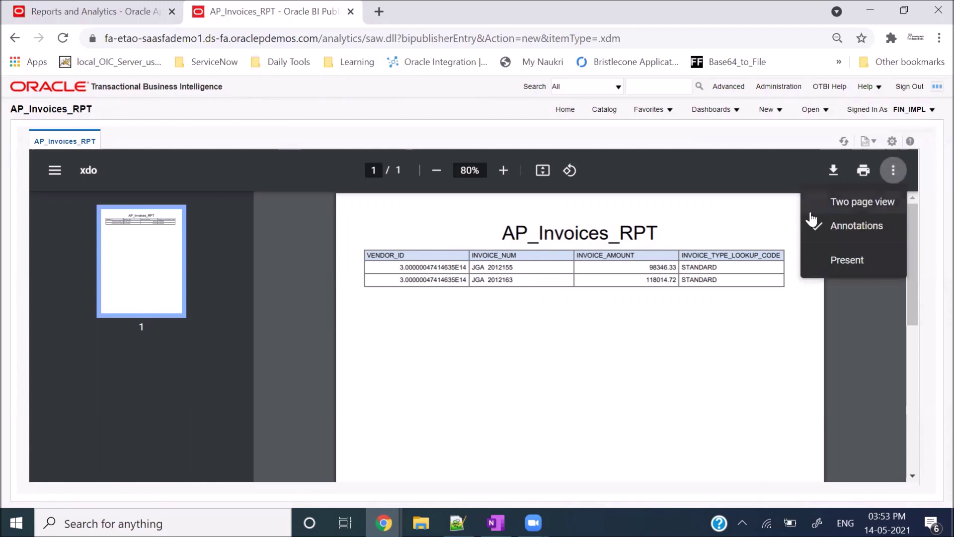
{"action": "left_click", "coordinate": [739, 230]}
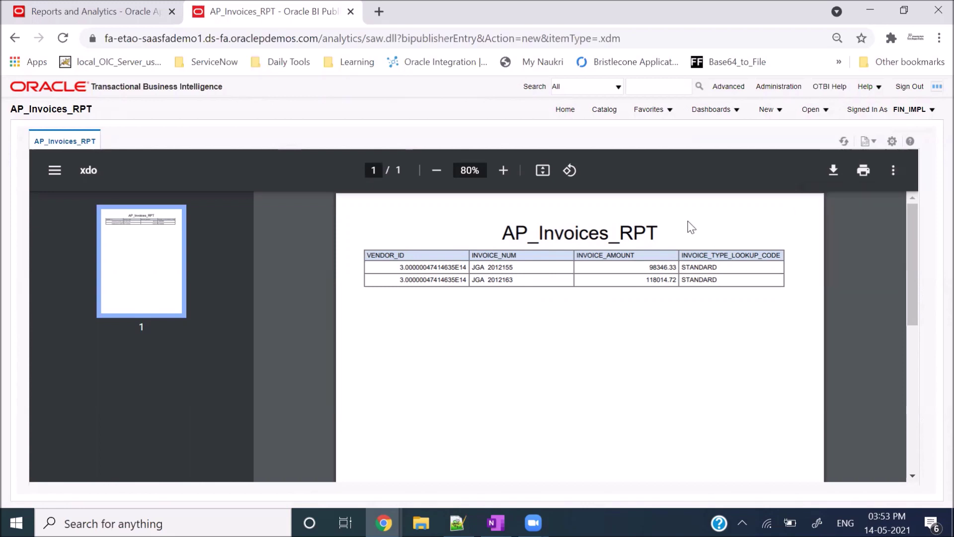
{"action": "left_click", "coordinate": [893, 142]}
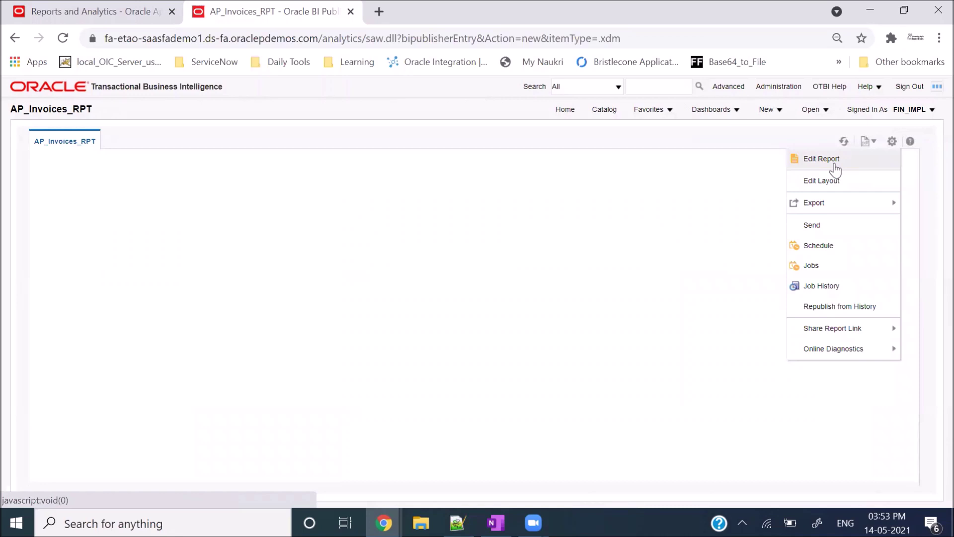
{"action": "left_click", "coordinate": [821, 159]}
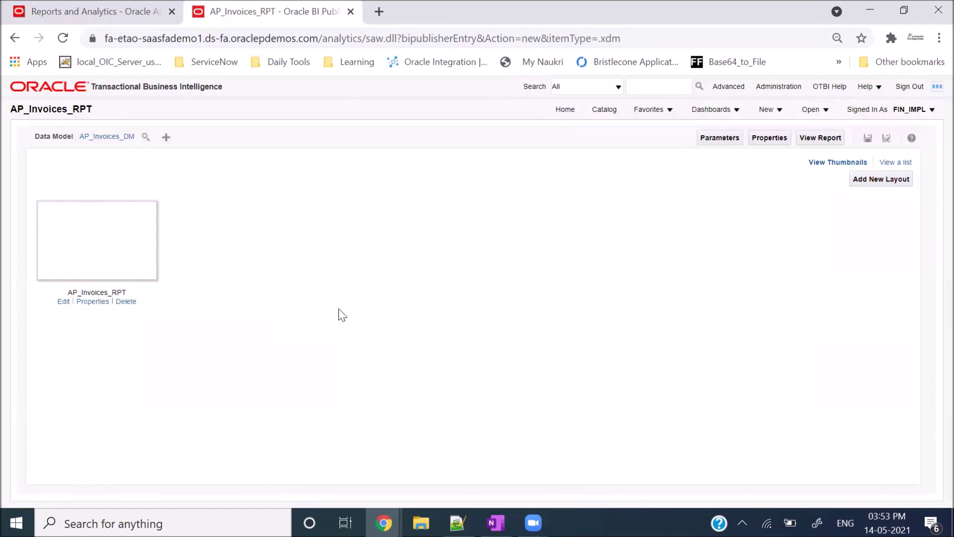
{"action": "left_click", "coordinate": [895, 164]}
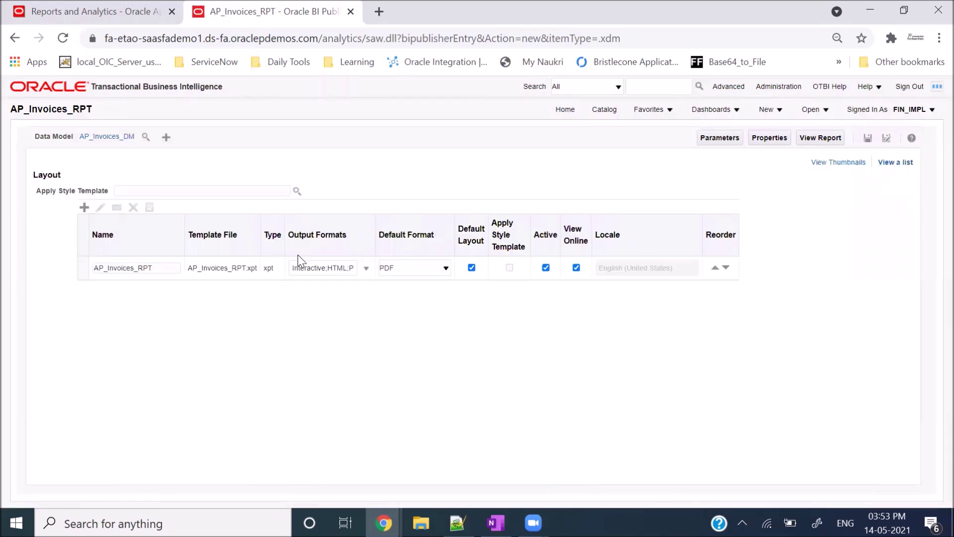
- Restrict the AP_Invoices_RPT layout's output formats to Data (XML) only, clearing Interactive, HTML, PDF, RTF, Excel (*.xlsx) and PowerPoint (*.pptx)
{"action": "left_click", "coordinate": [366, 268]}
{"action": "left_click", "coordinate": [306, 281]}
{"action": "left_click", "coordinate": [295, 300]}
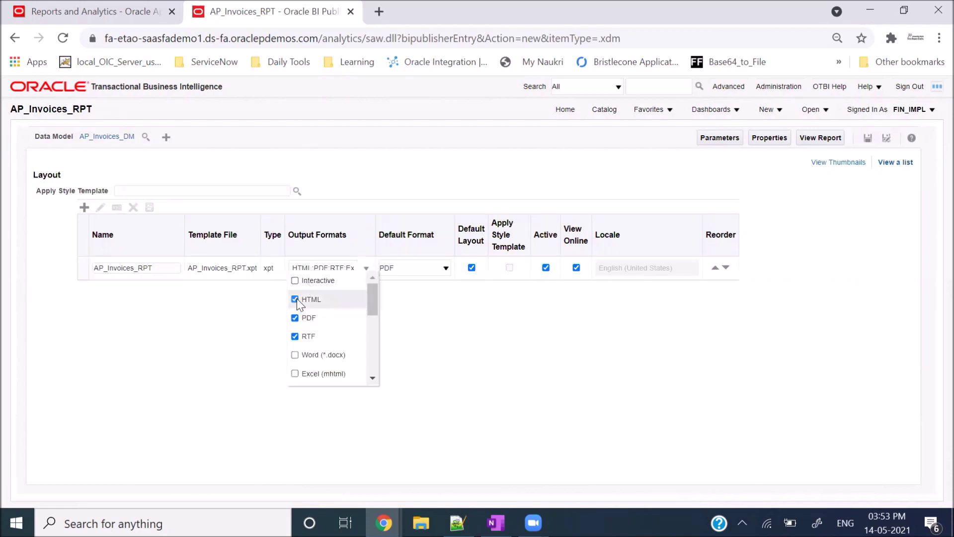
{"action": "left_click", "coordinate": [297, 318]}
{"action": "left_click", "coordinate": [297, 333]}
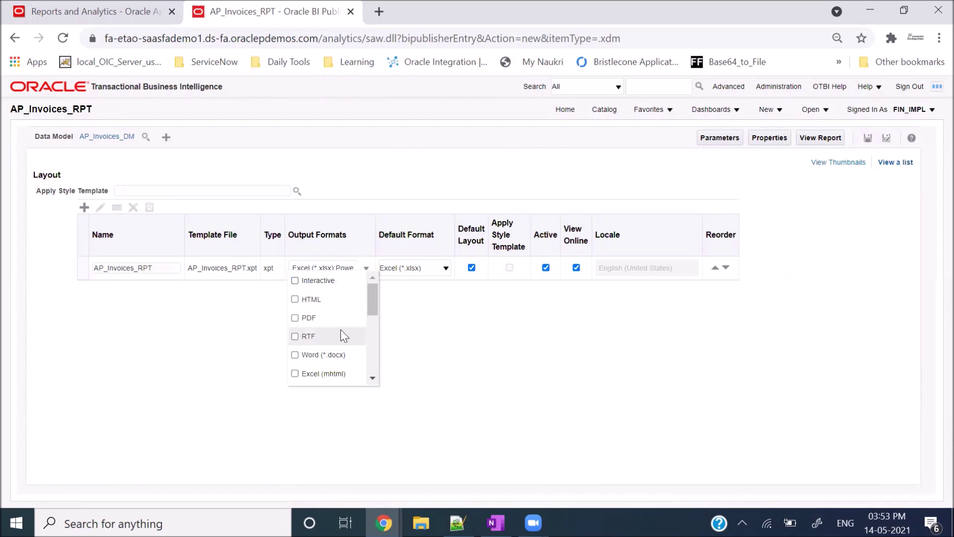
{"action": "scroll", "coordinate": [341, 329], "scroll_direction": "down", "scroll_amount": 1}
{"action": "left_click", "coordinate": [300, 354]}
{"action": "scroll", "coordinate": [326, 329], "scroll_direction": "down", "scroll_amount": 2}
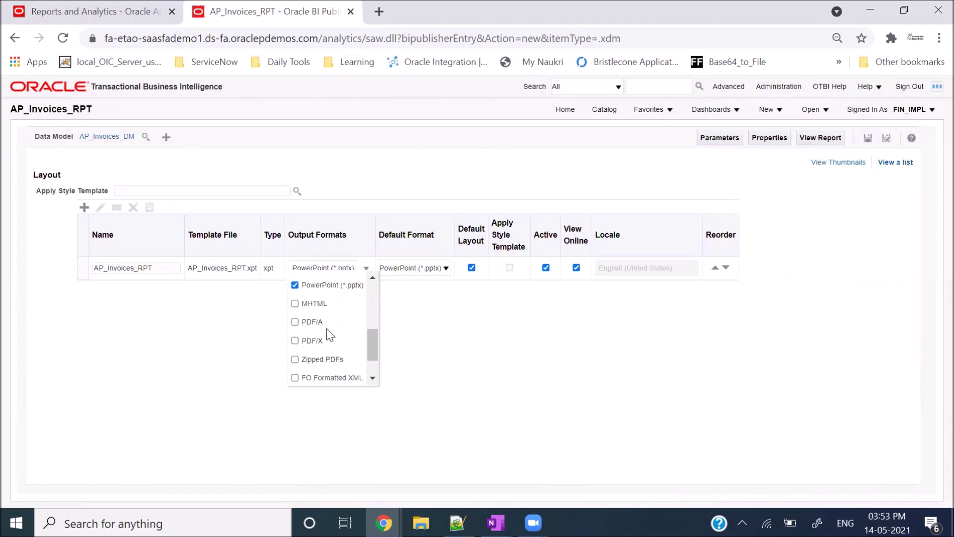
{"action": "left_click", "coordinate": [309, 281]}
{"action": "scroll", "coordinate": [323, 333], "scroll_direction": "down", "scroll_amount": 1}
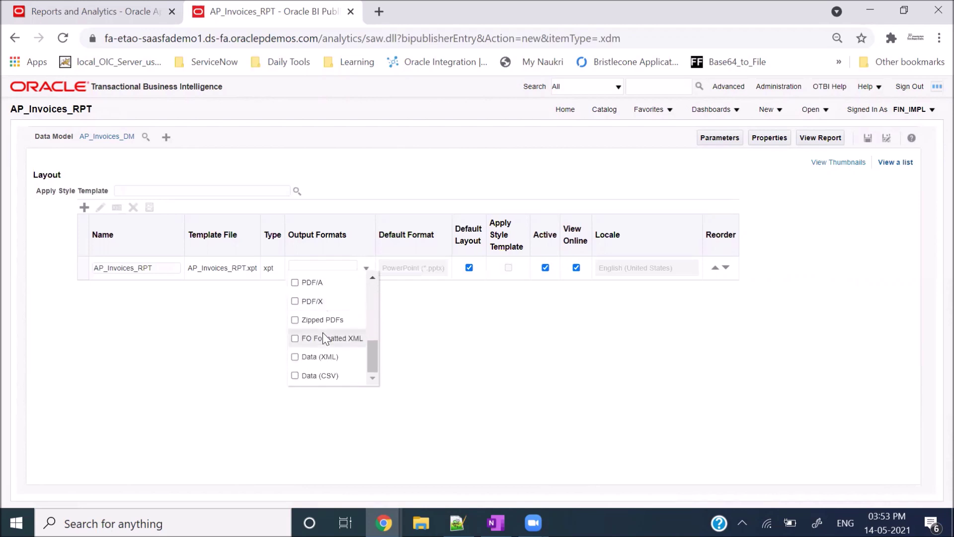
{"action": "left_click", "coordinate": [295, 356]}
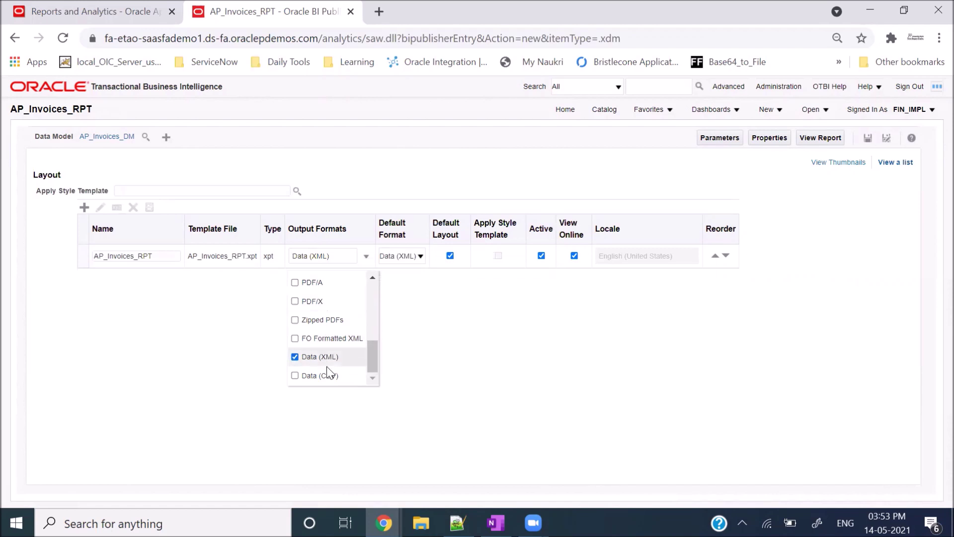
- Save the report and view its output
{"action": "left_click", "coordinate": [868, 145]}
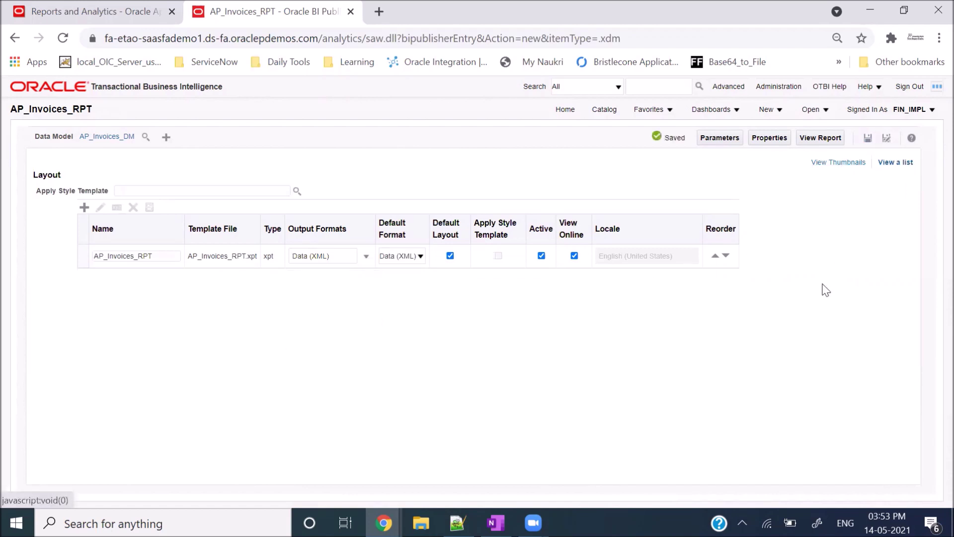
{"action": "left_click", "coordinate": [820, 138]}
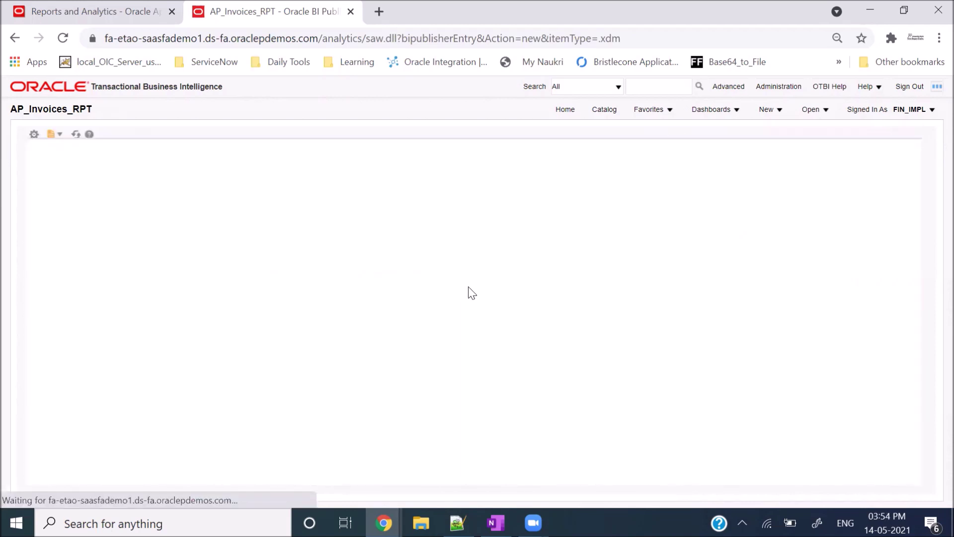
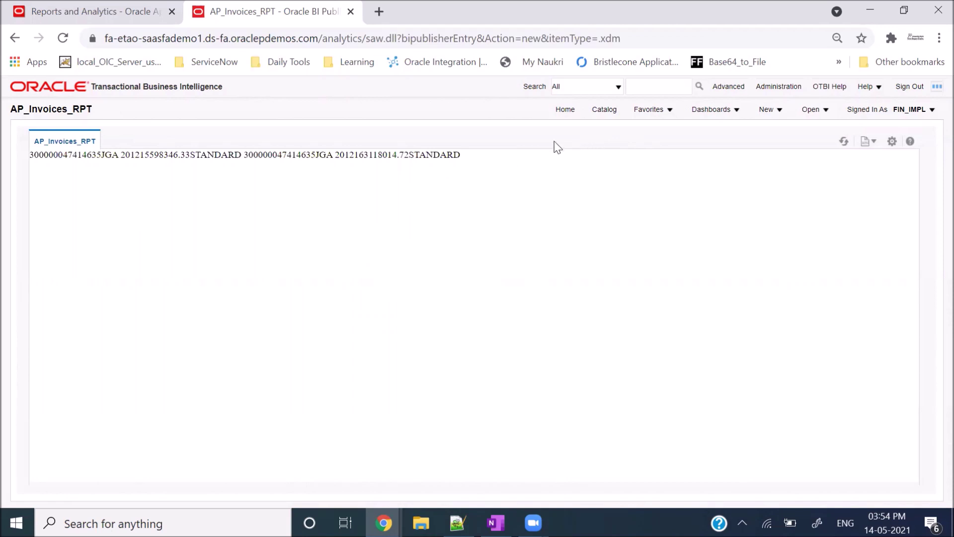
- Open the AP_Invoices_DM data model from the catalog for editing and move the G_1 group higher in the diagram
{"action": "left_click", "coordinate": [599, 113]}
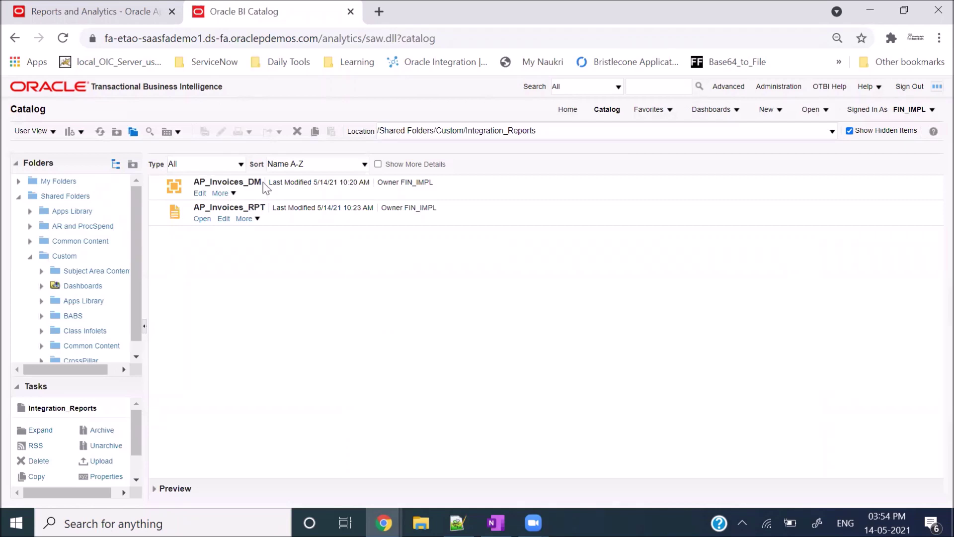
{"action": "left_click", "coordinate": [200, 193]}
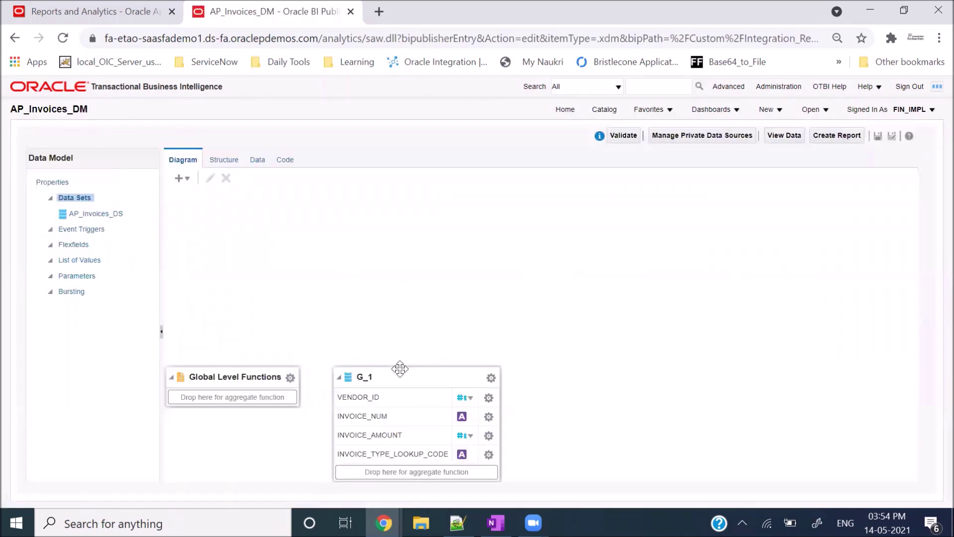
{"action": "left_click_drag", "start_coordinate": [399, 379], "coordinate": [421, 268]}
{"action": "left_click", "coordinate": [421, 269]}
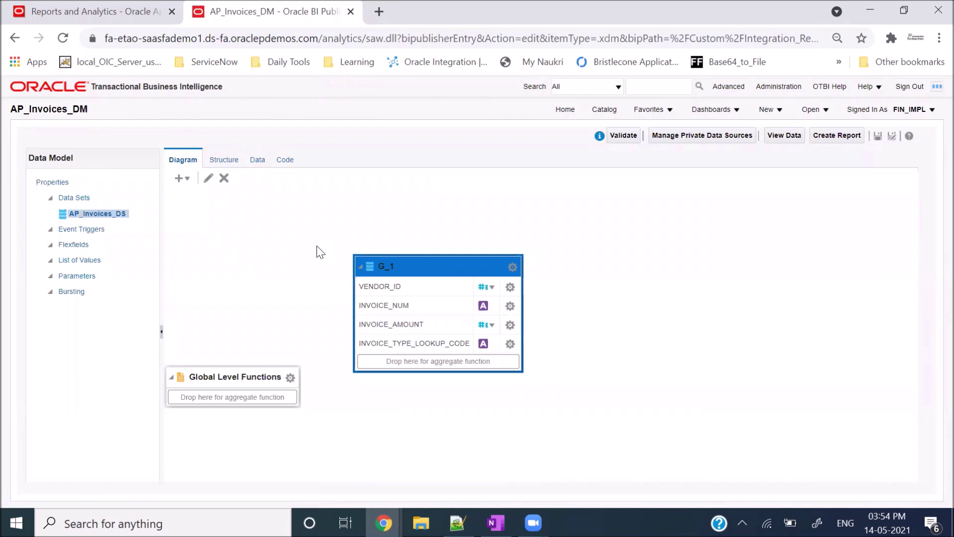